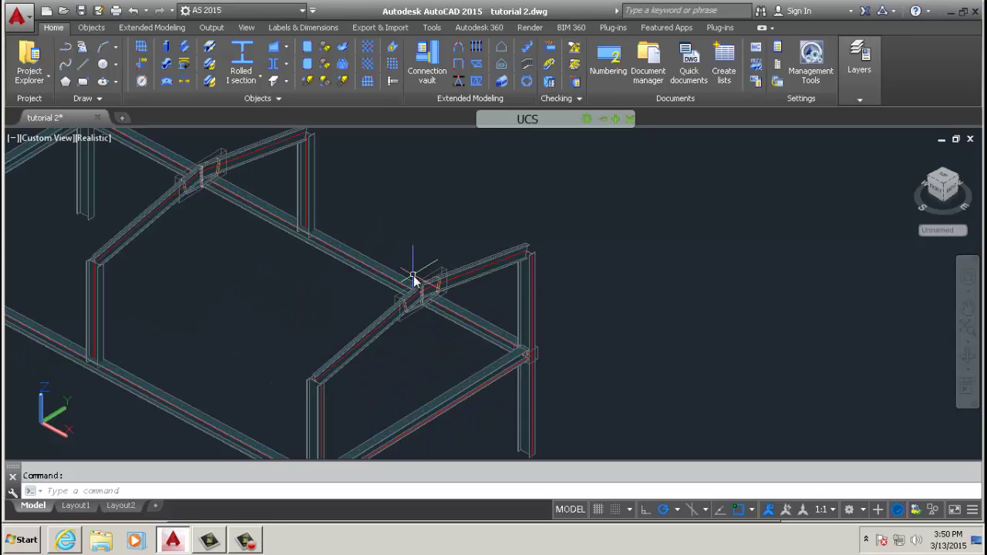
- Examine the steel structure and its two gable frames from several angles with 3D Orbit
{"action": "middle_click_drag", "start_coordinate": [423, 307], "coordinate": [435, 221]}
{"action": "scroll", "coordinate": [439, 209], "scroll_direction": "up", "scroll_amount": 2}
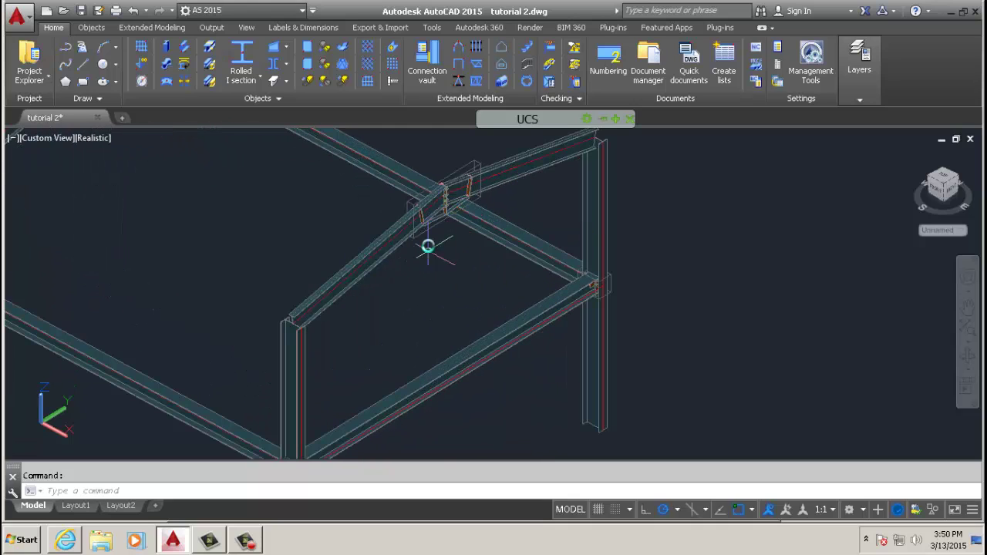
{"action": "scroll", "coordinate": [420, 245], "scroll_direction": "down", "scroll_amount": 2}
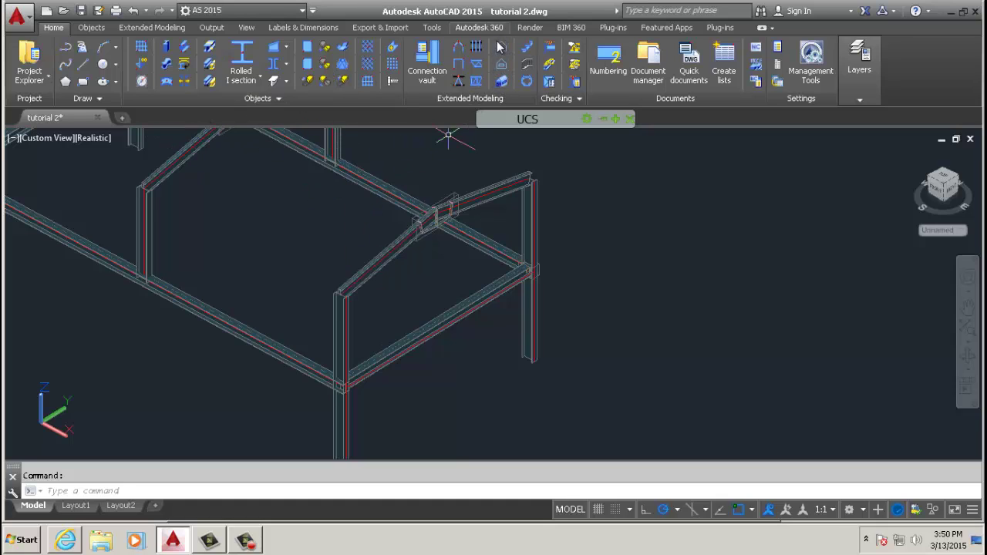
{"action": "scroll", "coordinate": [201, 347], "scroll_direction": "down", "scroll_amount": 3}
{"action": "scroll", "coordinate": [229, 347], "scroll_direction": "up", "scroll_amount": 2}
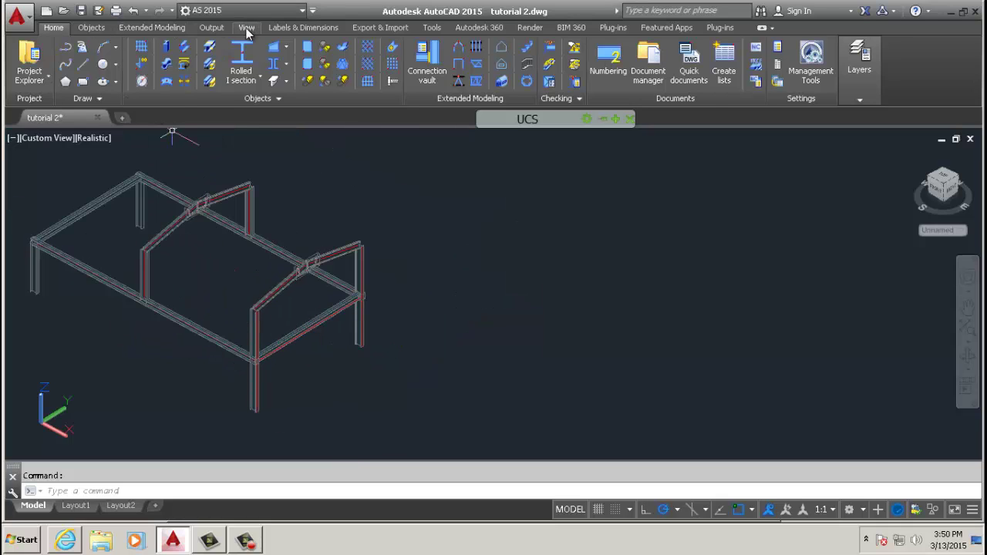
{"action": "left_click", "coordinate": [246, 28]}
{"action": "left_click", "coordinate": [81, 67]}
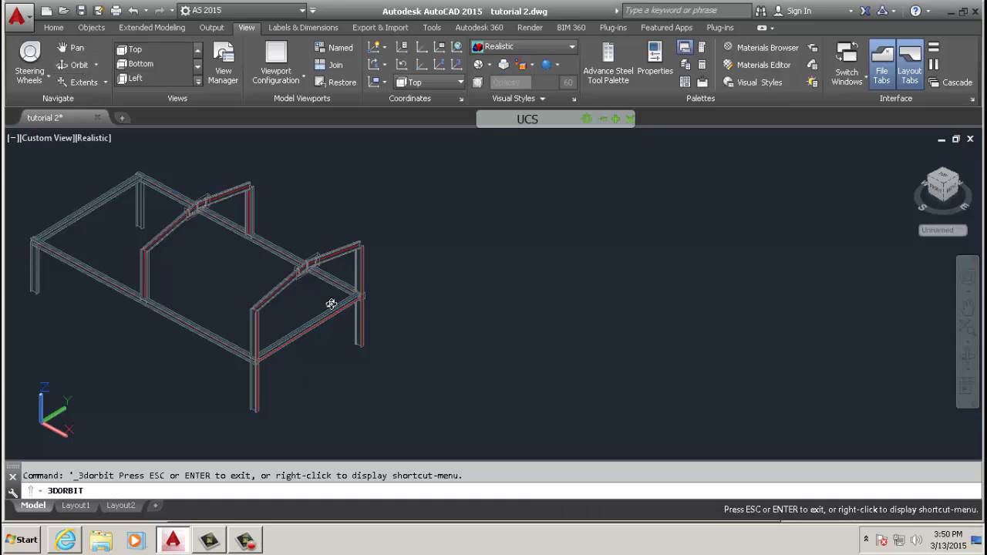
{"action": "left_click_drag", "start_coordinate": [337, 327], "coordinate": [324, 302]}
{"action": "scroll", "coordinate": [231, 328], "scroll_direction": "up", "scroll_amount": 2}
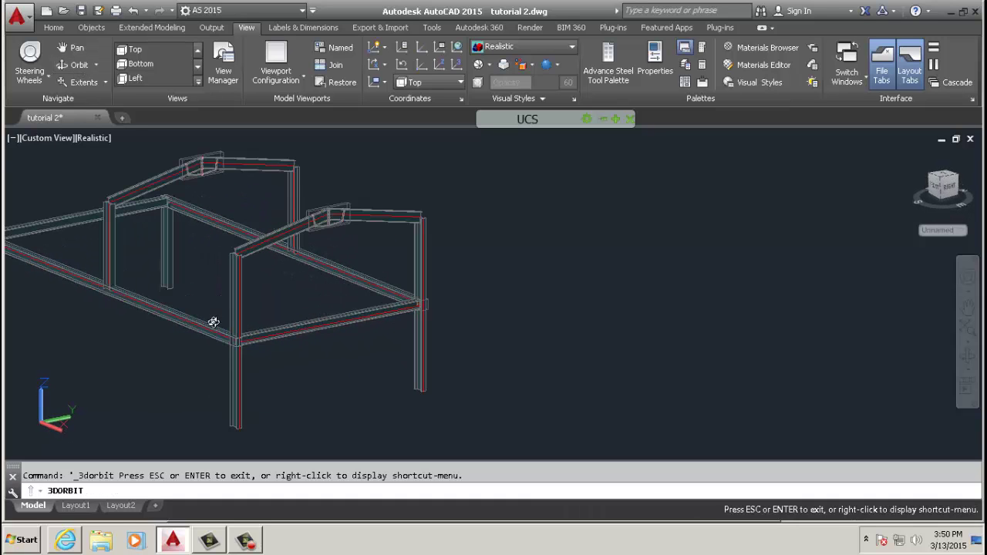
{"action": "mouse_move", "coordinate": [211, 324]}
{"action": "left_mouse_down"}
{"action": "mouse_move", "coordinate": [348, 293]}
{"action": "mouse_move", "coordinate": [326, 291]}
{"action": "mouse_move", "coordinate": [349, 317]}
{"action": "mouse_move", "coordinate": [425, 280]}
{"action": "mouse_move", "coordinate": [476, 280]}
{"action": "mouse_move", "coordinate": [491, 295]}
{"action": "mouse_move", "coordinate": [387, 320]}
{"action": "mouse_move", "coordinate": [331, 291]}
{"action": "mouse_move", "coordinate": [359, 293]}
{"action": "mouse_move", "coordinate": [356, 306]}
{"action": "left_mouse_up"}
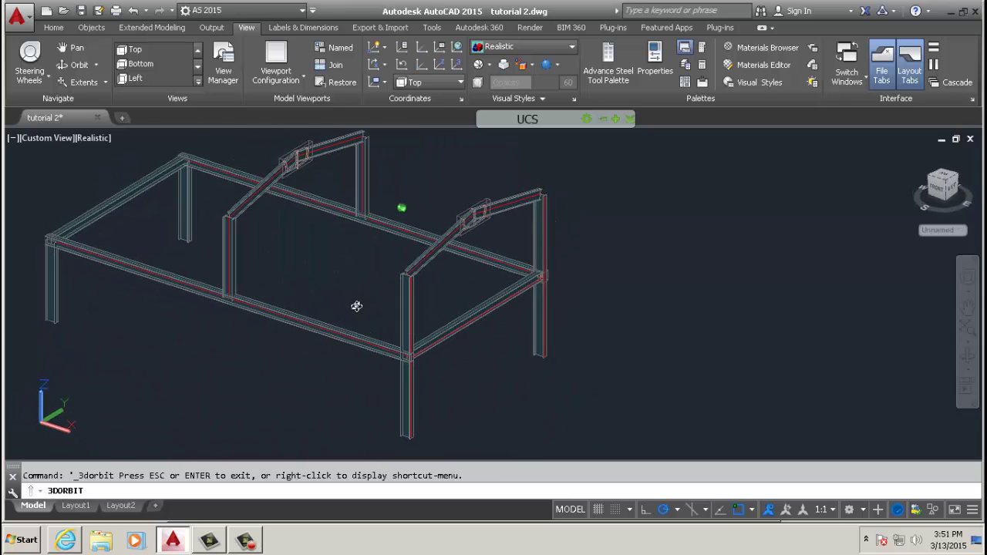
{"action": "left_click_drag", "start_coordinate": [340, 246], "coordinate": [326, 279]}
{"action": "left_click_drag", "start_coordinate": [324, 320], "coordinate": [316, 246]}
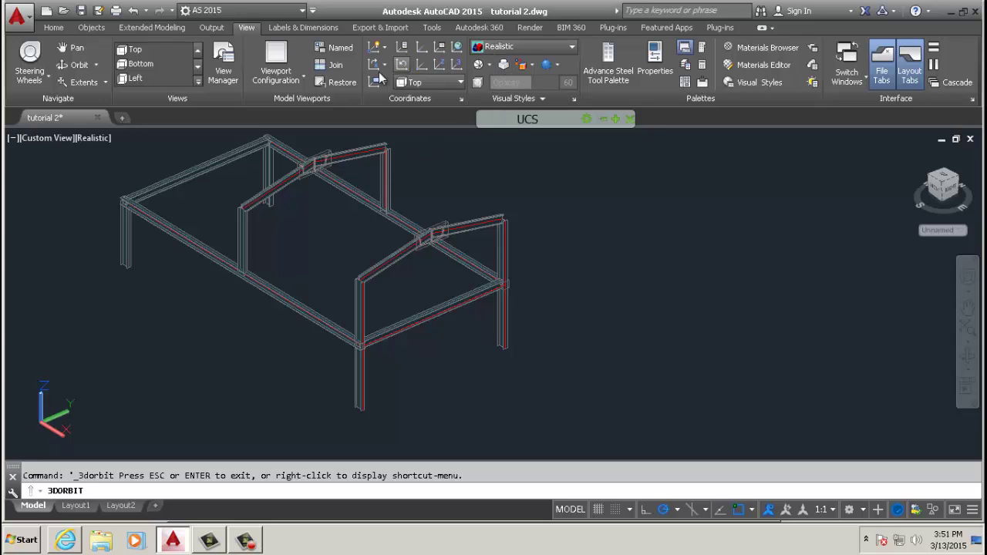
{"action": "right_click", "coordinate": [423, 285]}
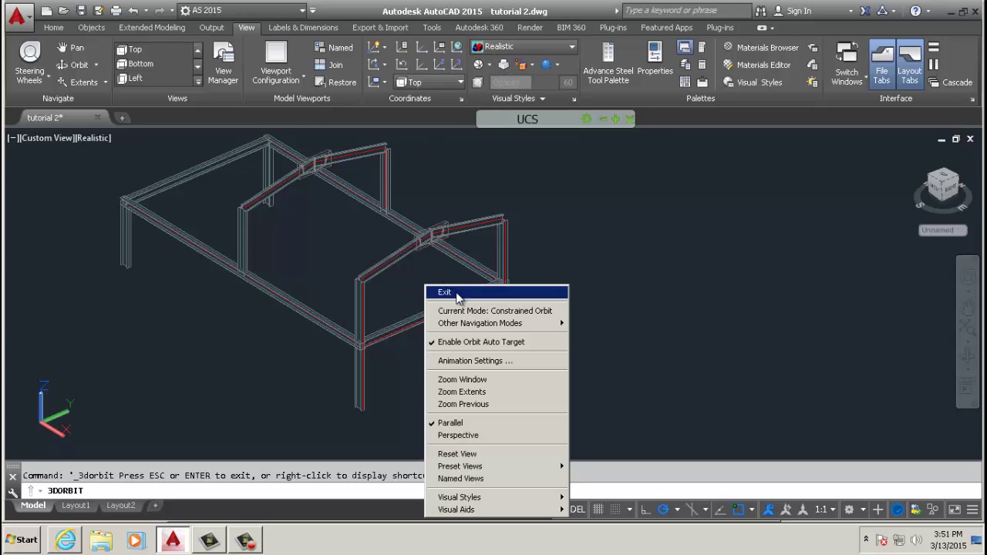
{"action": "left_click", "coordinate": [435, 287]}
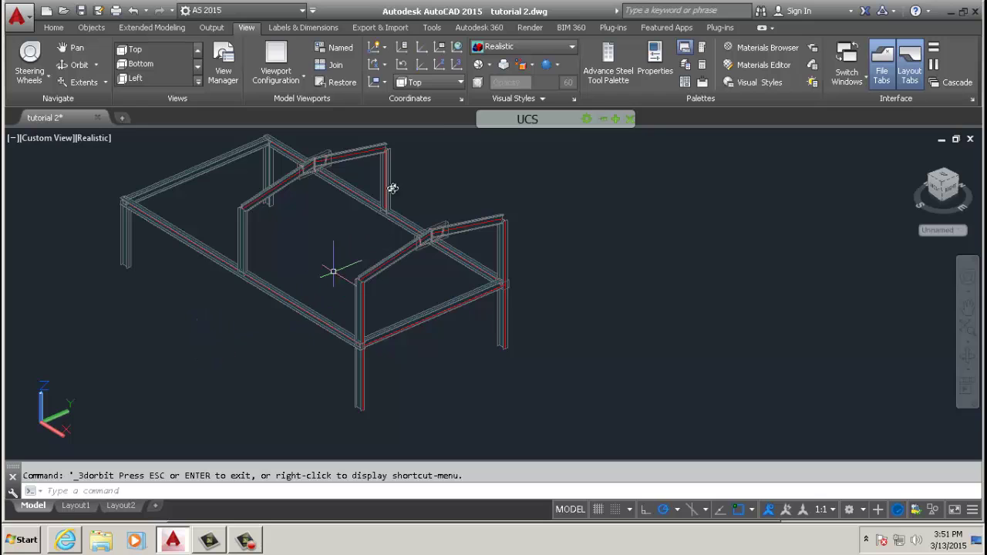
- Inspect the end gable frame up close, from its column bases to the rafters and connecting beam
{"action": "scroll", "coordinate": [397, 359], "scroll_direction": "up", "scroll_amount": 5}
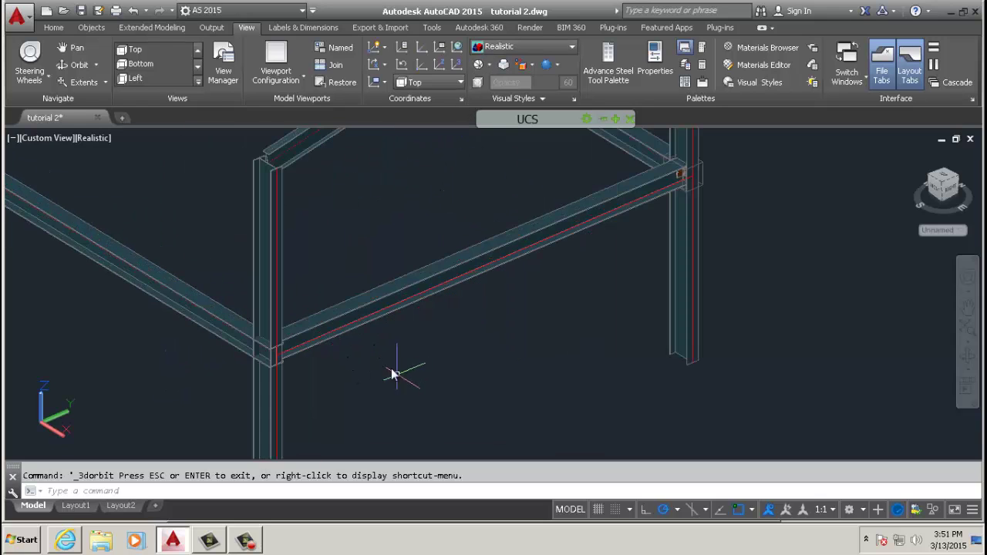
{"action": "scroll", "coordinate": [304, 214], "scroll_direction": "up", "scroll_amount": 5}
{"action": "scroll", "coordinate": [431, 166], "scroll_direction": "down", "scroll_amount": 2}
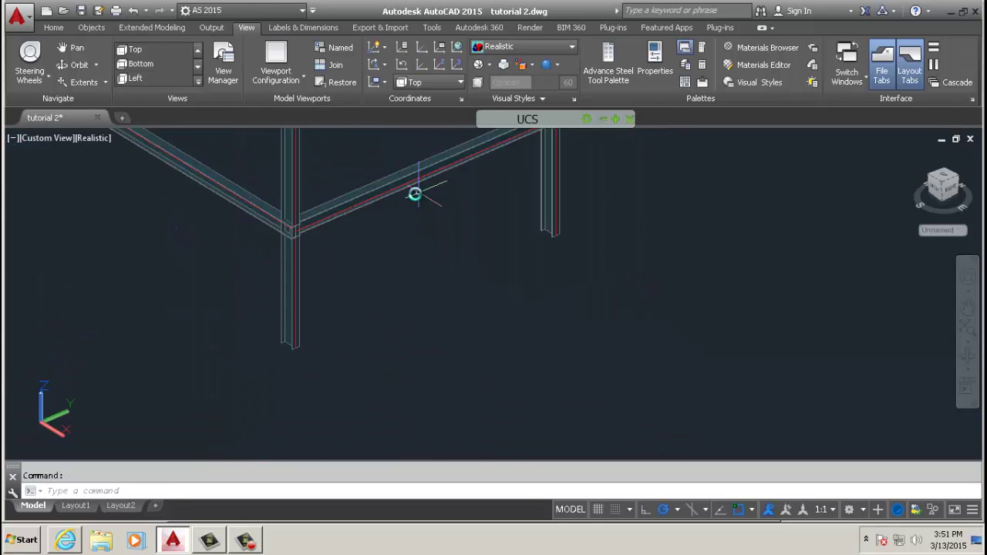
{"action": "mouse_move", "coordinate": [559, 189]}
{"action": "scroll", "coordinate": [424, 300], "scroll_direction": "down", "scroll_amount": 4}
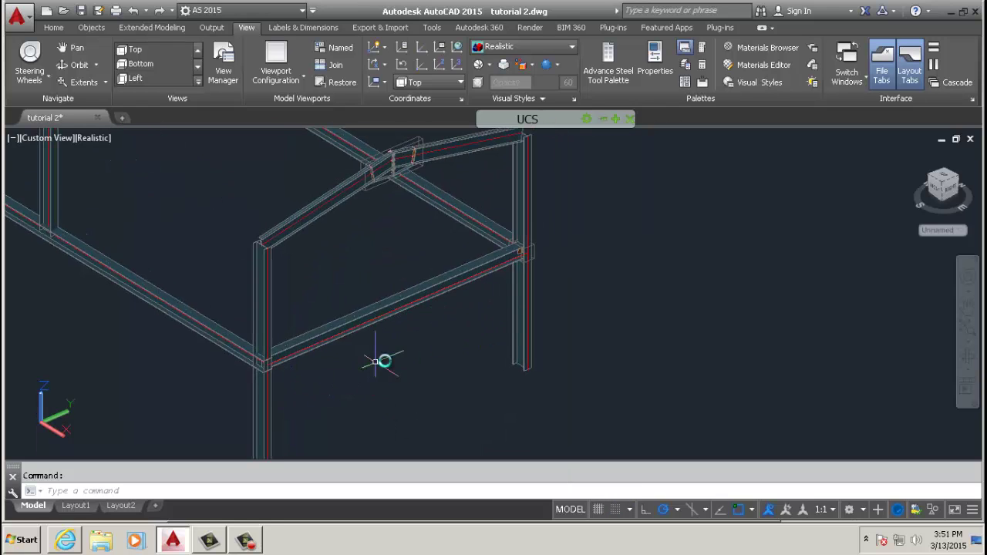
{"action": "left_click", "coordinate": [351, 397]}
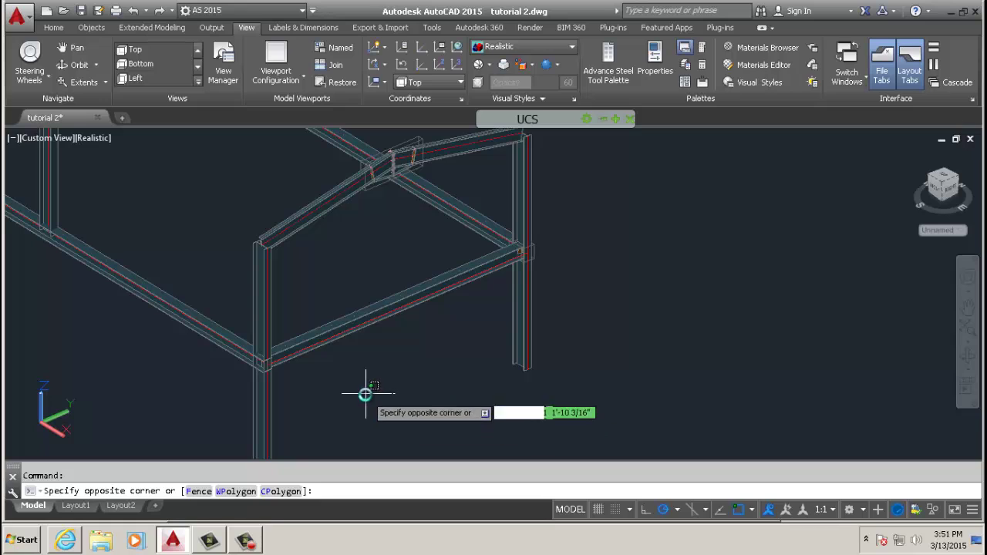
{"action": "left_click", "coordinate": [375, 390]}
{"action": "scroll", "coordinate": [435, 327], "scroll_direction": "down", "scroll_amount": 4}
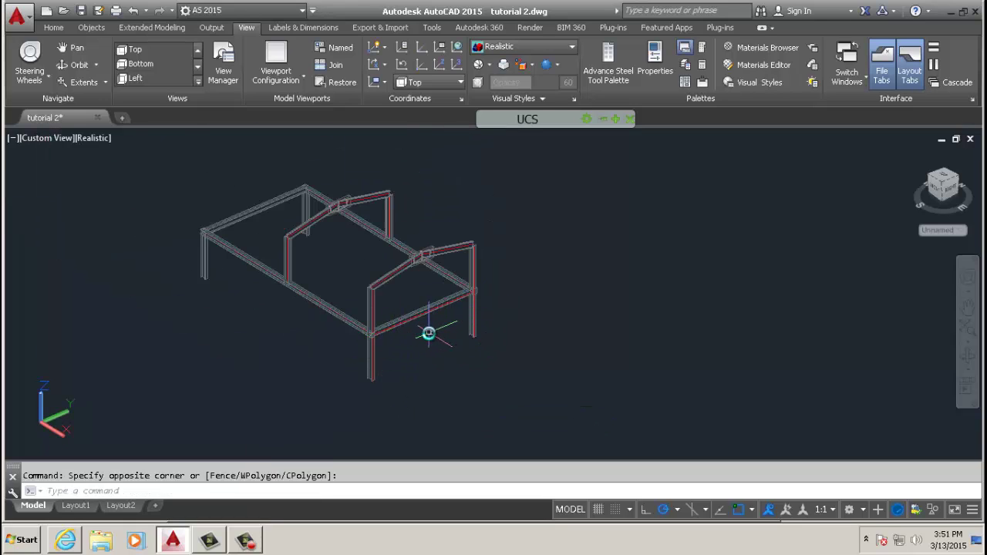
{"action": "scroll", "coordinate": [375, 365], "scroll_direction": "up", "scroll_amount": 3}
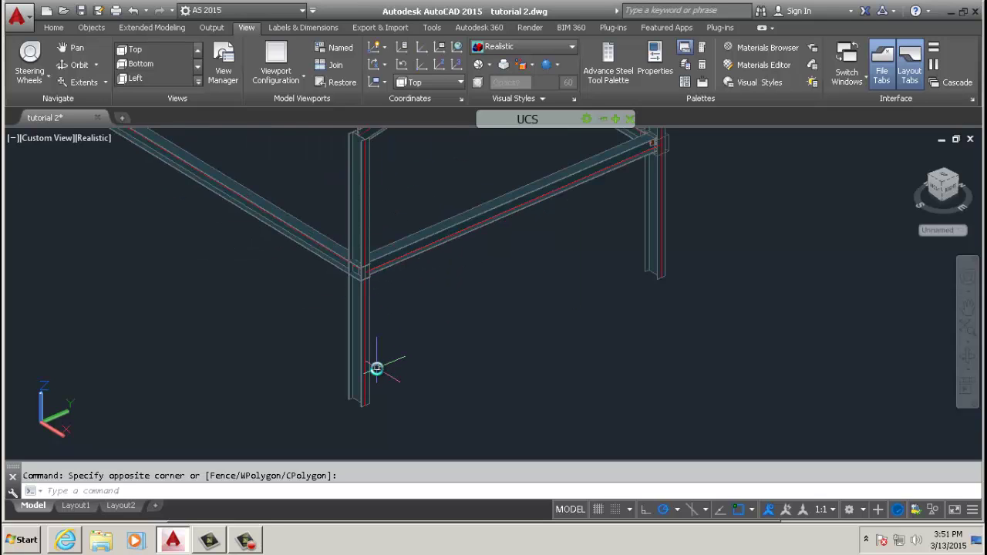
{"action": "scroll", "coordinate": [294, 371], "scroll_direction": "up", "scroll_amount": 2}
{"action": "scroll", "coordinate": [297, 366], "scroll_direction": "down", "scroll_amount": 2}
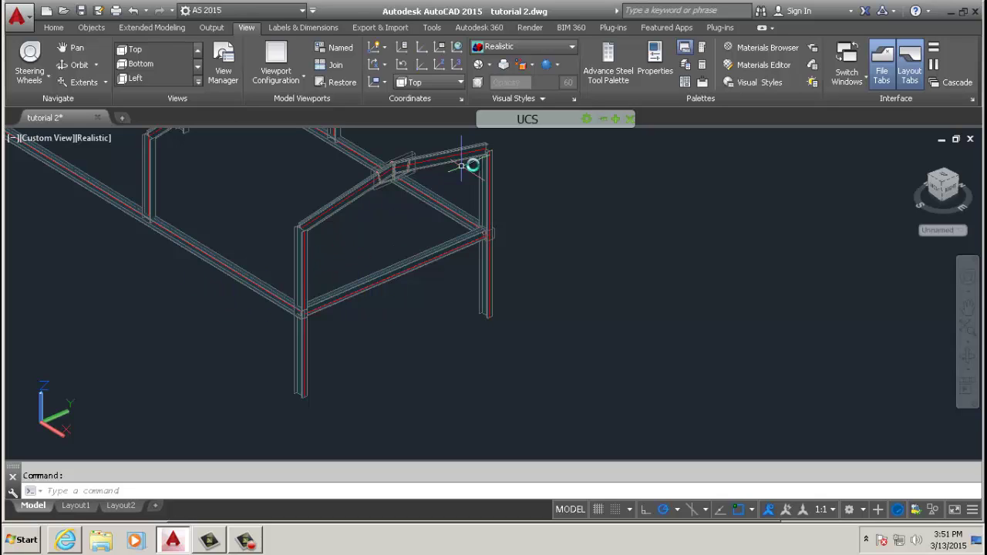
- Set the UCS to the object coordinate system at the base of the end gable frame's near column, with Z pointing toward the opposite column
{"action": "mouse_move", "coordinate": [515, 135]}
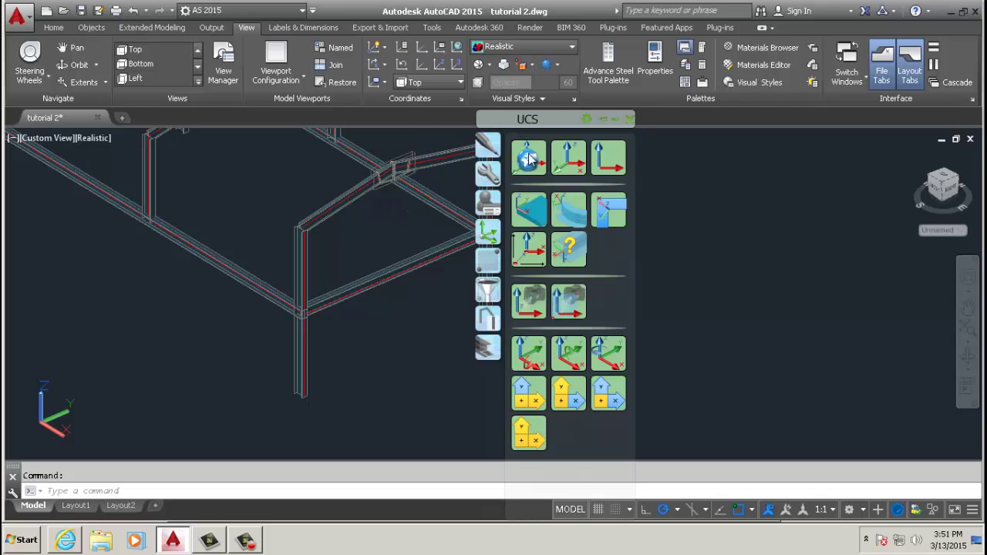
{"action": "left_click", "coordinate": [531, 209]}
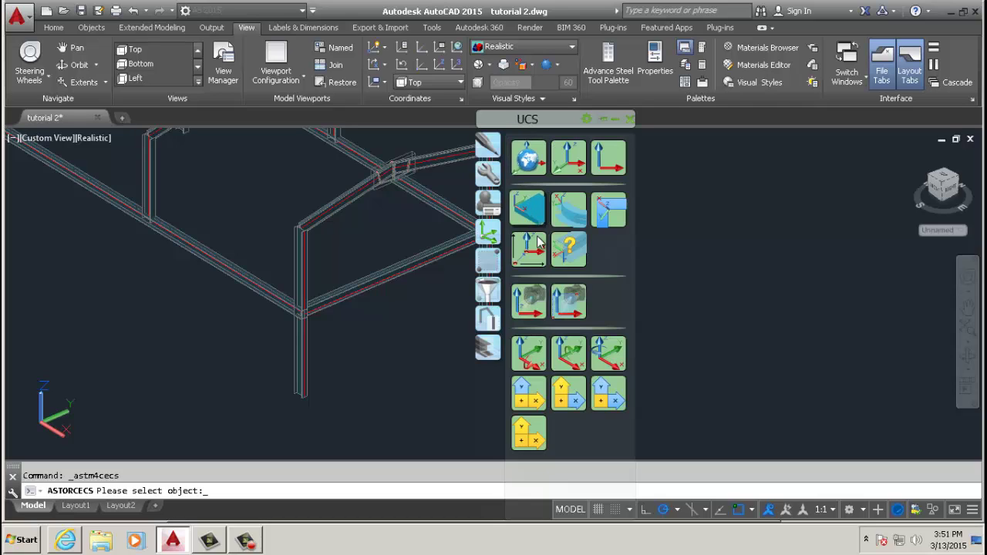
{"action": "scroll", "coordinate": [297, 398], "scroll_direction": "up", "scroll_amount": 4}
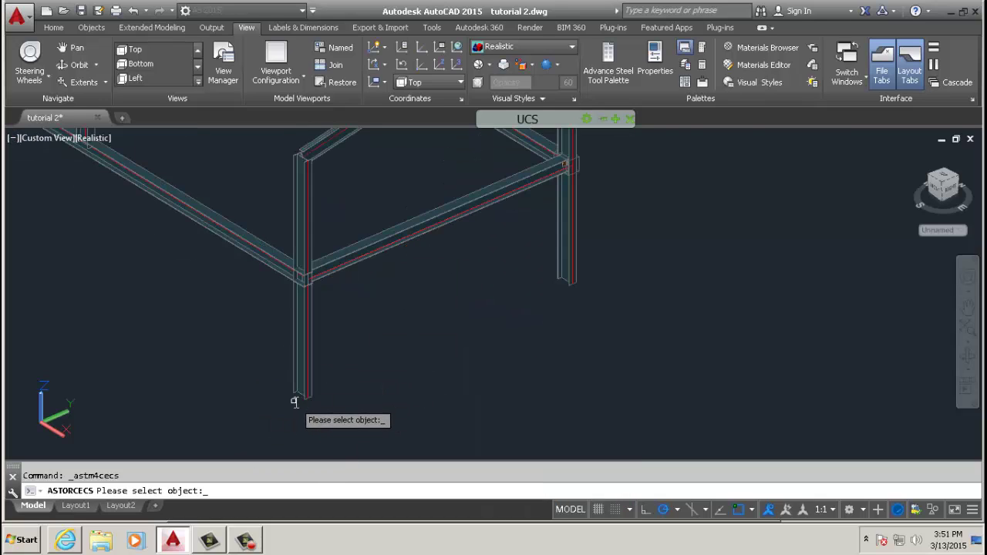
{"action": "scroll", "coordinate": [298, 401], "scroll_direction": "down", "scroll_amount": 2}
{"action": "scroll", "coordinate": [300, 404], "scroll_direction": "up", "scroll_amount": 2}
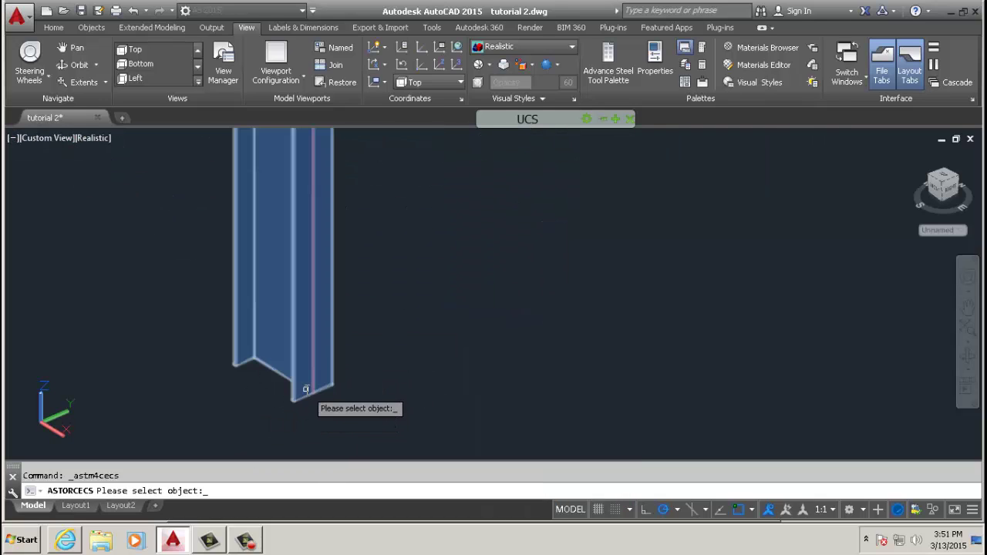
{"action": "left_click", "coordinate": [303, 390]}
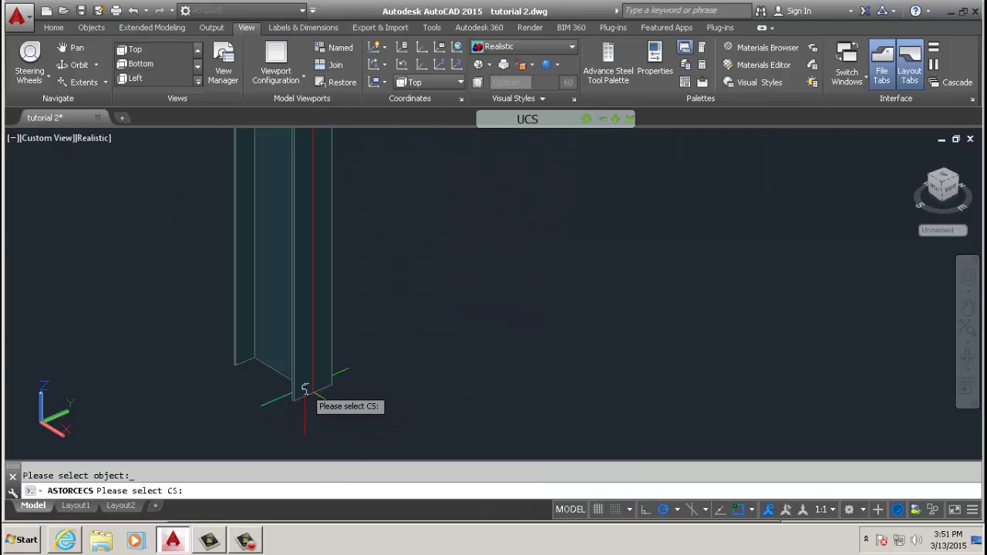
{"action": "left_click", "coordinate": [341, 375]}
{"action": "key", "text": "Return"}
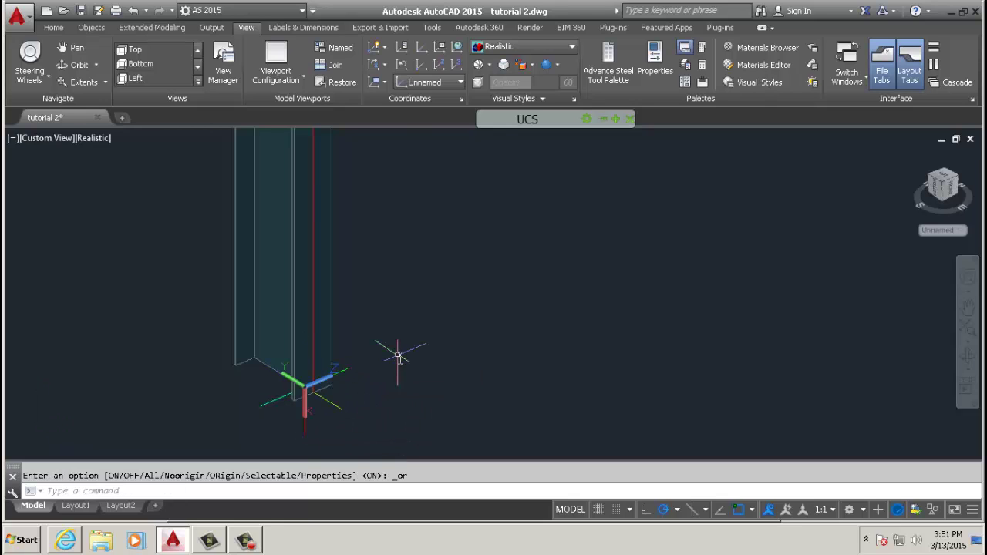
- Rotate the UCS three times around Y and once around X, so X runs along the gable and Y points up
{"action": "scroll", "coordinate": [320, 408], "scroll_direction": "up", "scroll_amount": 3}
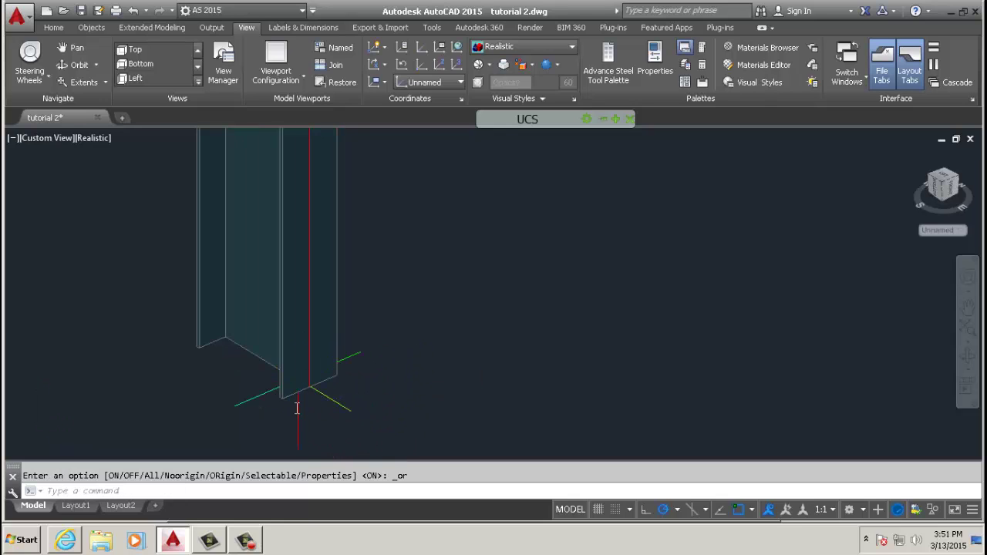
{"action": "scroll", "coordinate": [298, 407], "scroll_direction": "down", "scroll_amount": 4}
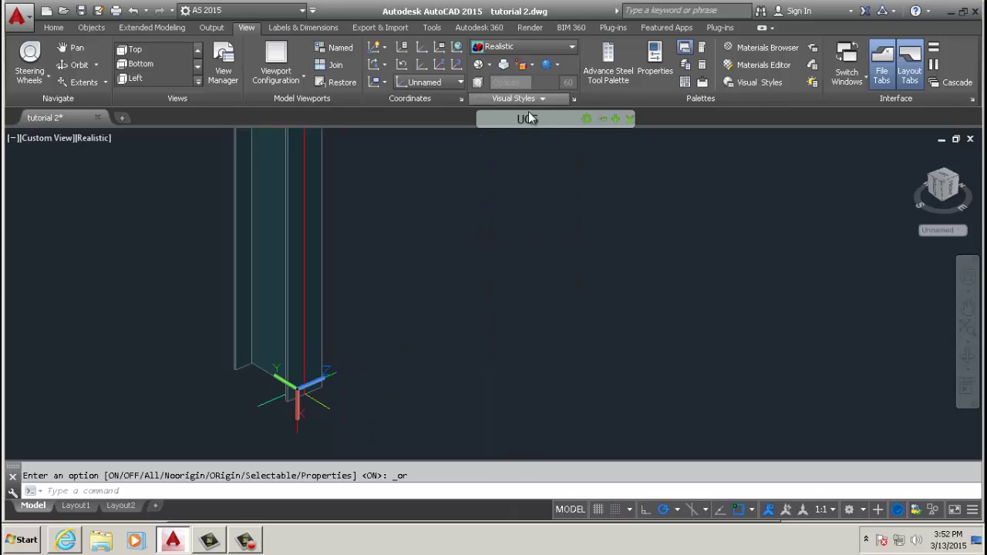
{"action": "mouse_move", "coordinate": [527, 124]}
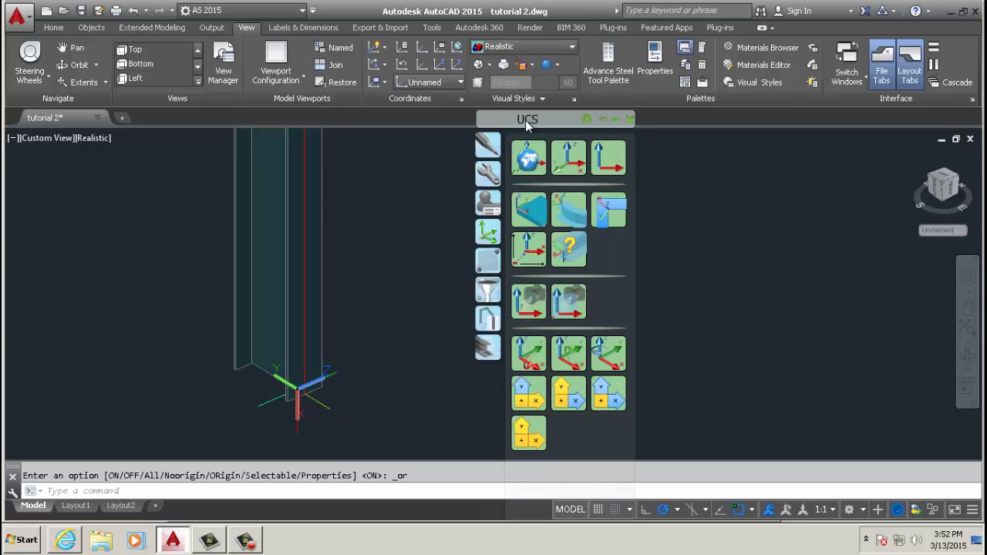
{"action": "left_click", "coordinate": [564, 366]}
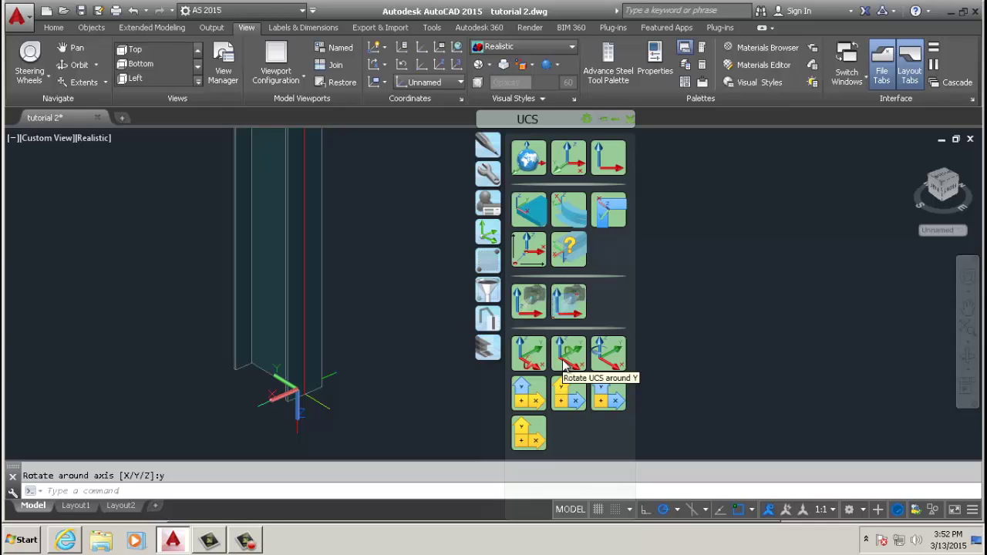
{"action": "left_click", "coordinate": [564, 366]}
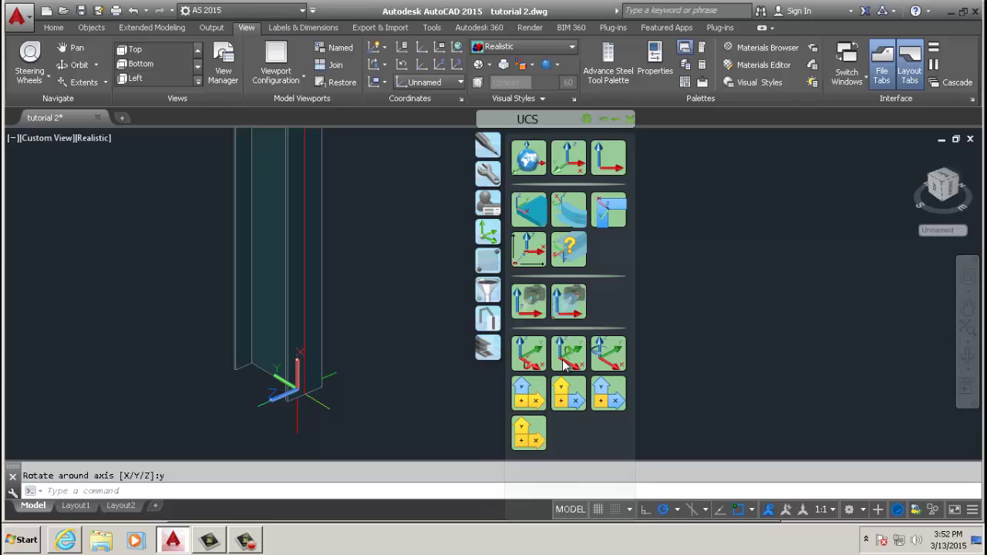
{"action": "left_click", "coordinate": [564, 366]}
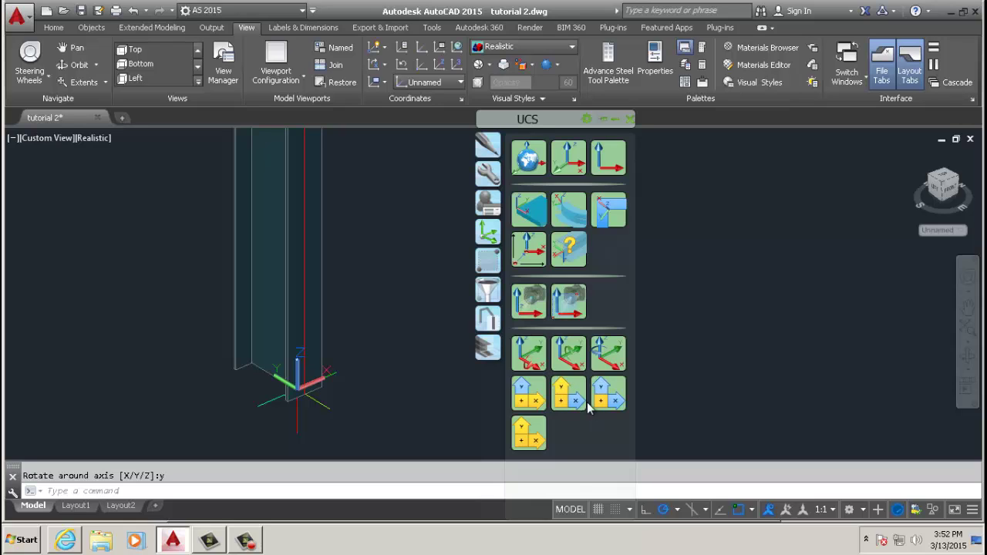
{"action": "left_click", "coordinate": [528, 363]}
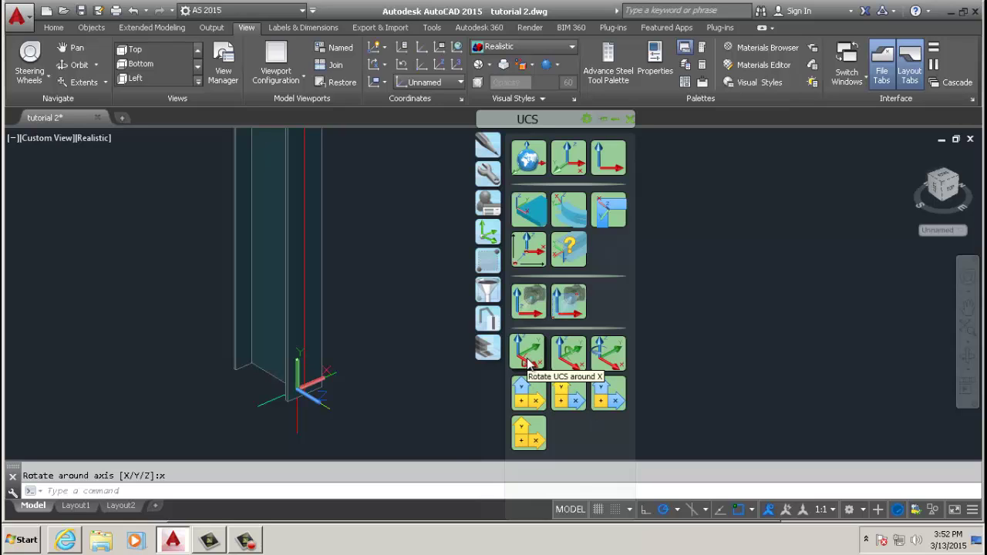
- Define a rectangular cladding area without supporting beams, from the near column's base corner to the far column's outer edge at the connecting beam
{"action": "scroll", "coordinate": [330, 390], "scroll_direction": "down", "scroll_amount": 4}
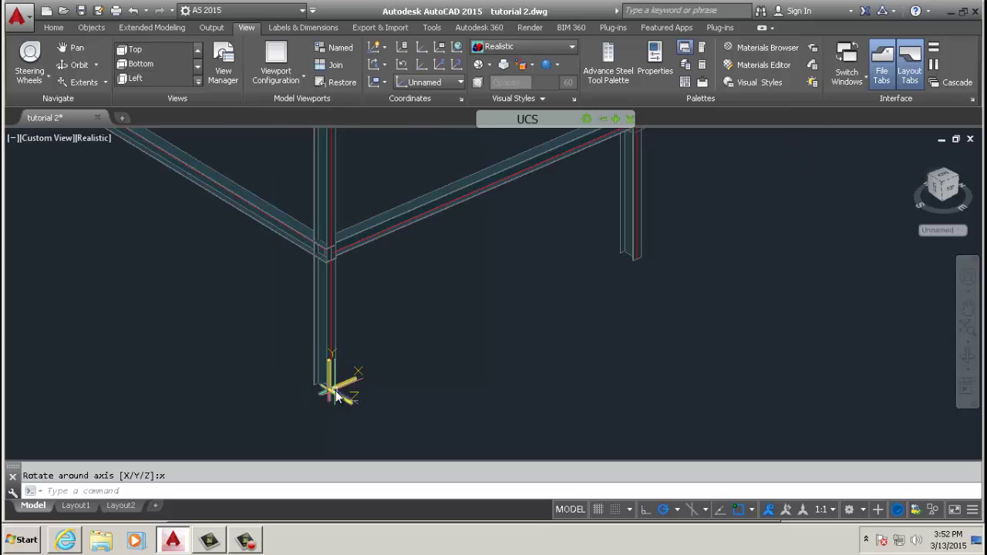
{"action": "middle_click_drag", "start_coordinate": [336, 393], "coordinate": [290, 407]}
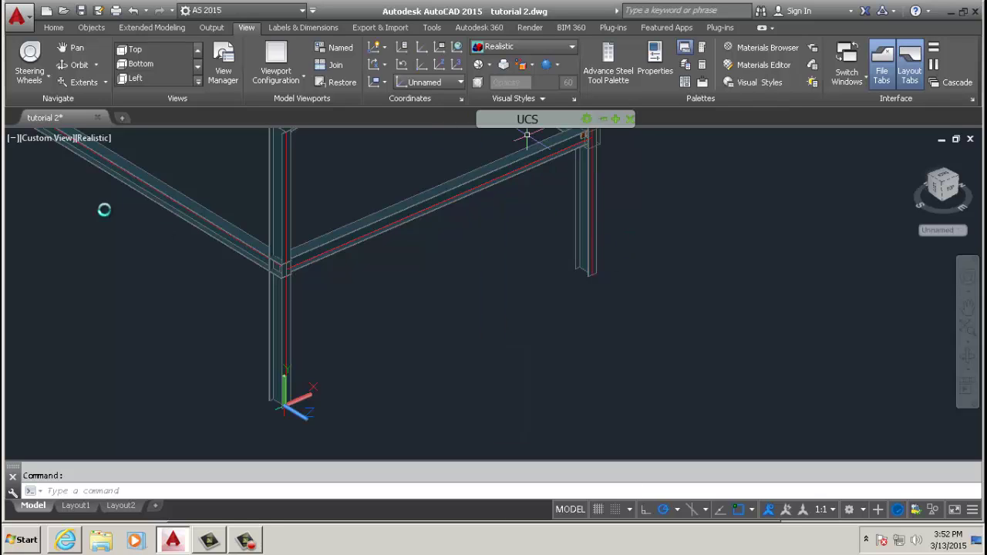
{"action": "left_click", "coordinate": [62, 27]}
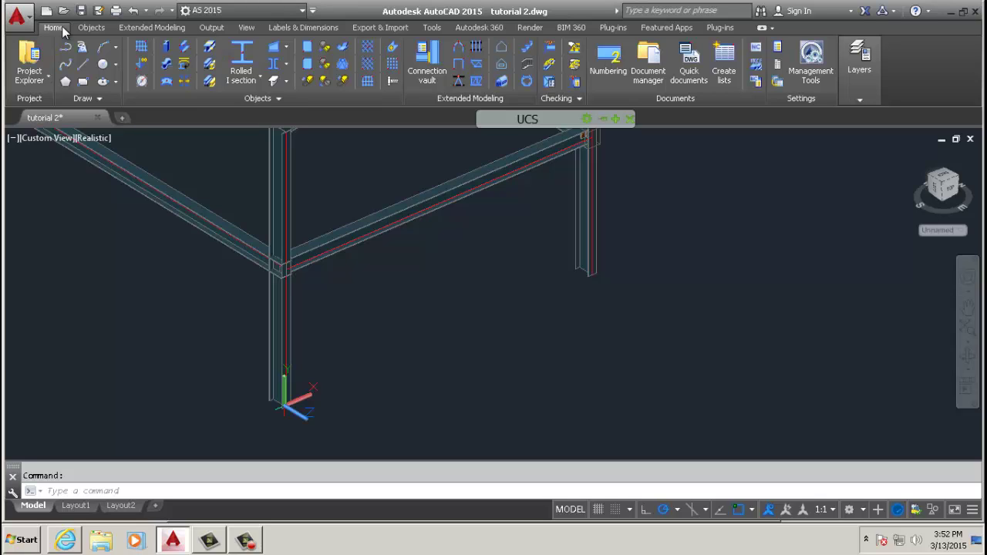
{"action": "scroll", "coordinate": [138, 259], "scroll_direction": "down", "scroll_amount": 4}
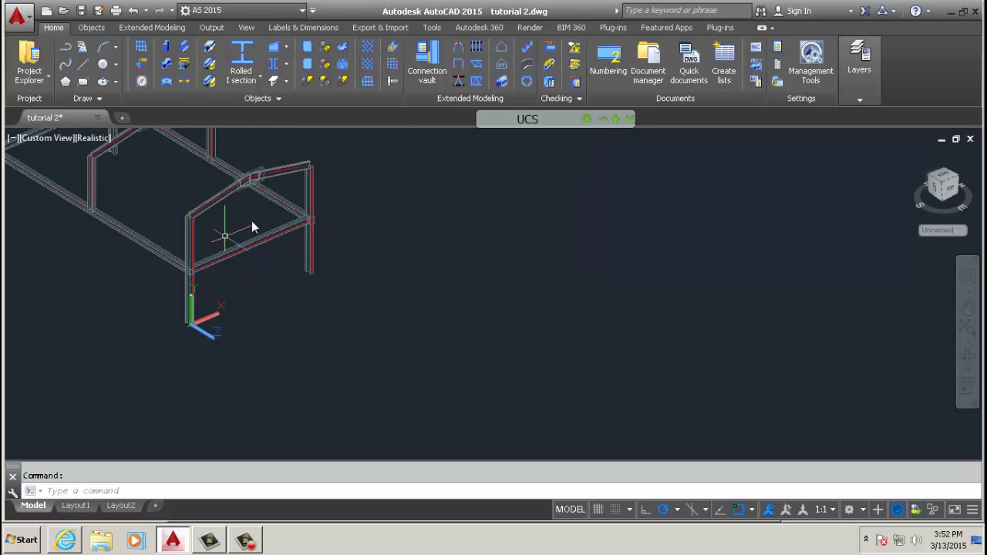
{"action": "scroll", "coordinate": [426, 135], "scroll_direction": "up", "scroll_amount": 2}
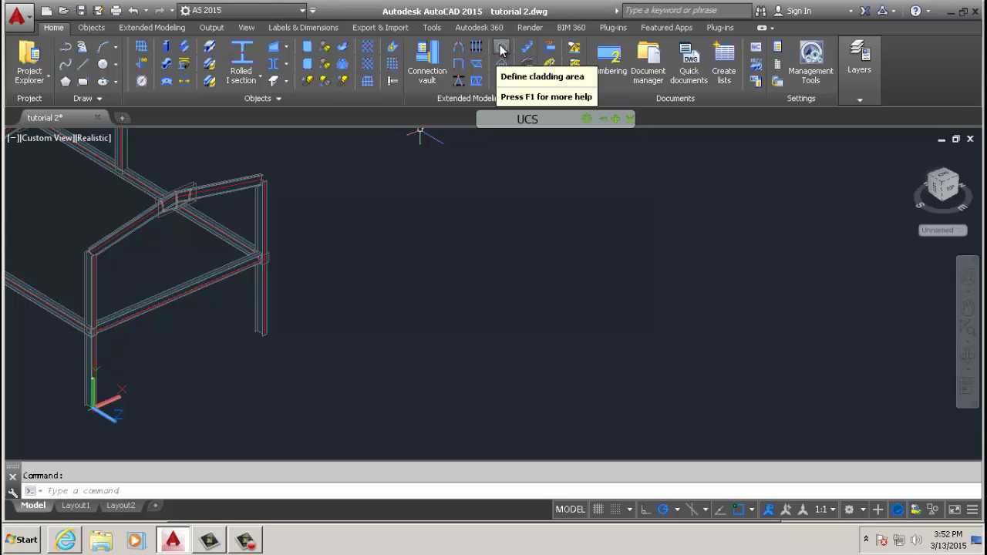
{"action": "left_click", "coordinate": [501, 51]}
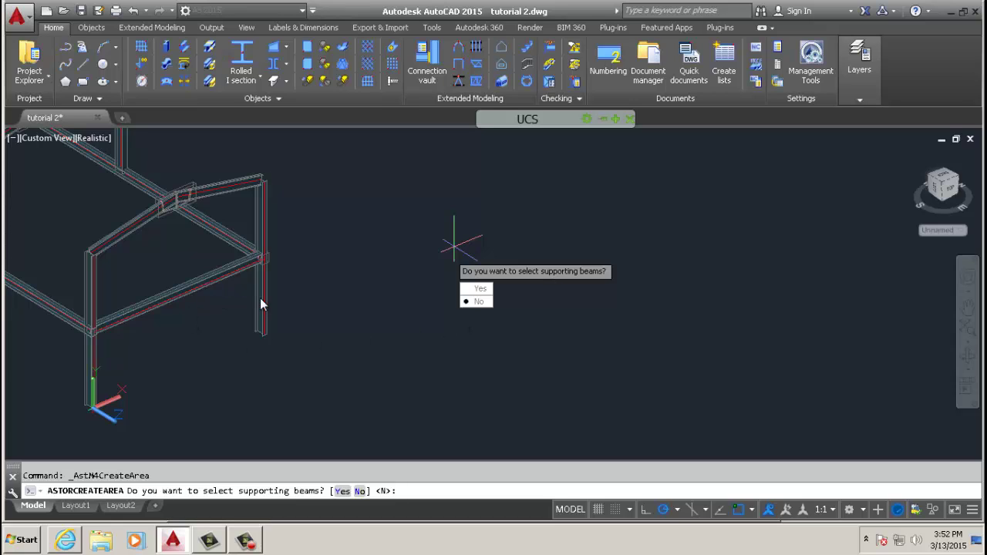
{"action": "left_click", "coordinate": [474, 301]}
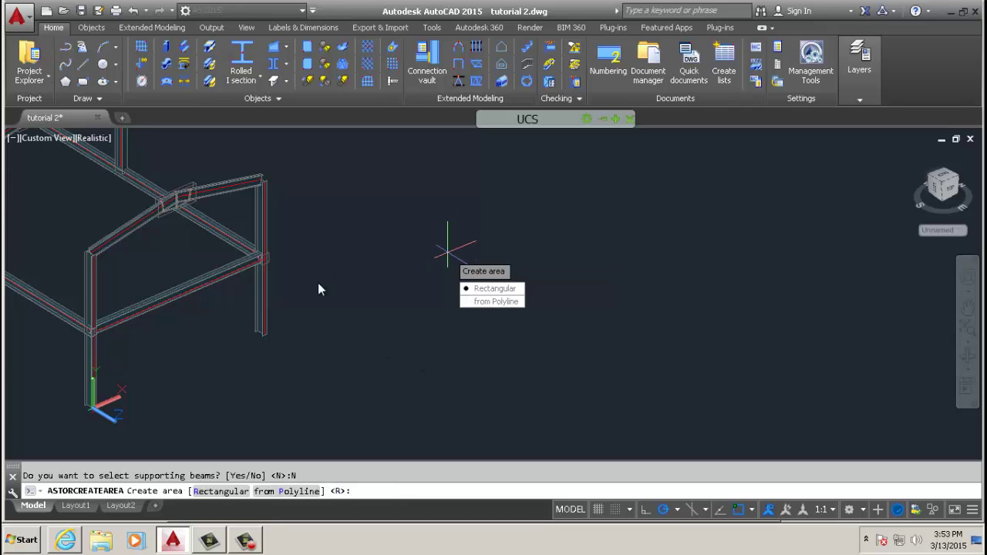
{"action": "left_click", "coordinate": [485, 290]}
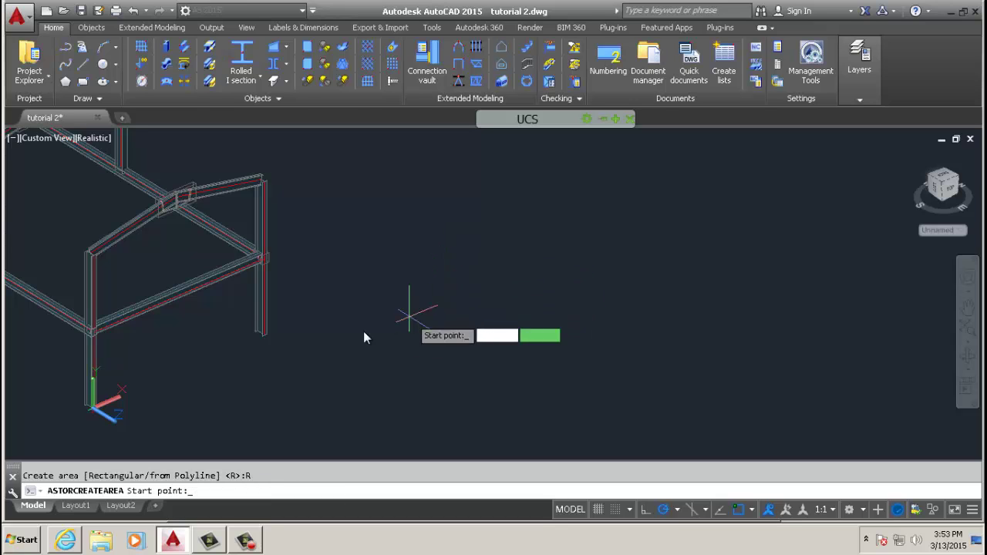
{"action": "scroll", "coordinate": [340, 352], "scroll_direction": "up", "scroll_amount": 6}
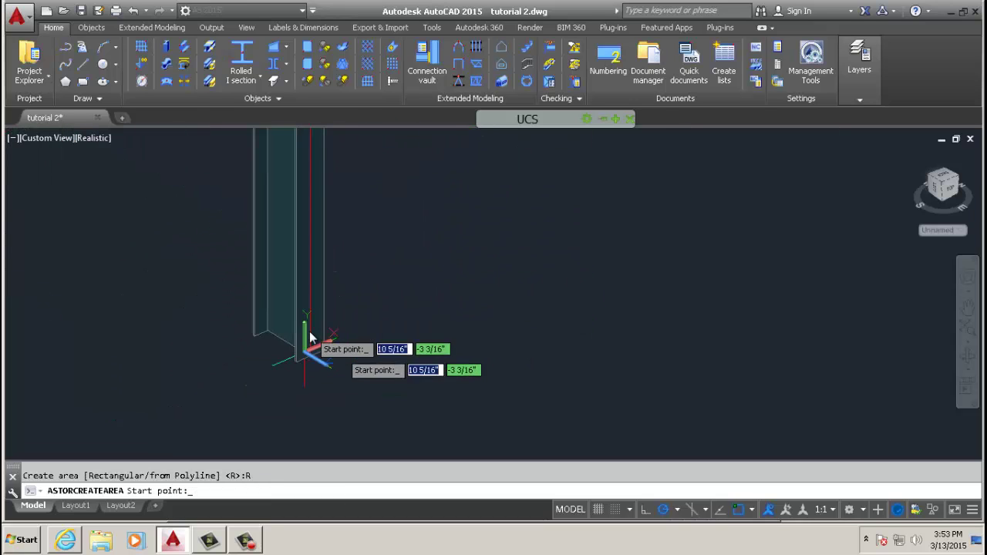
{"action": "scroll", "coordinate": [222, 414], "scroll_direction": "down", "scroll_amount": 4}
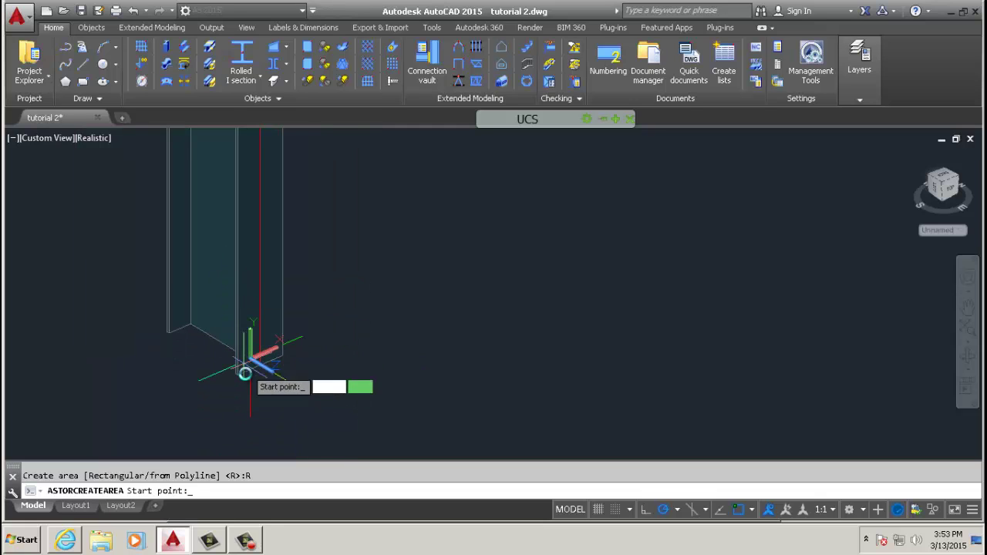
{"action": "left_click", "coordinate": [241, 375]}
{"action": "scroll", "coordinate": [283, 324], "scroll_direction": "down", "scroll_amount": 5}
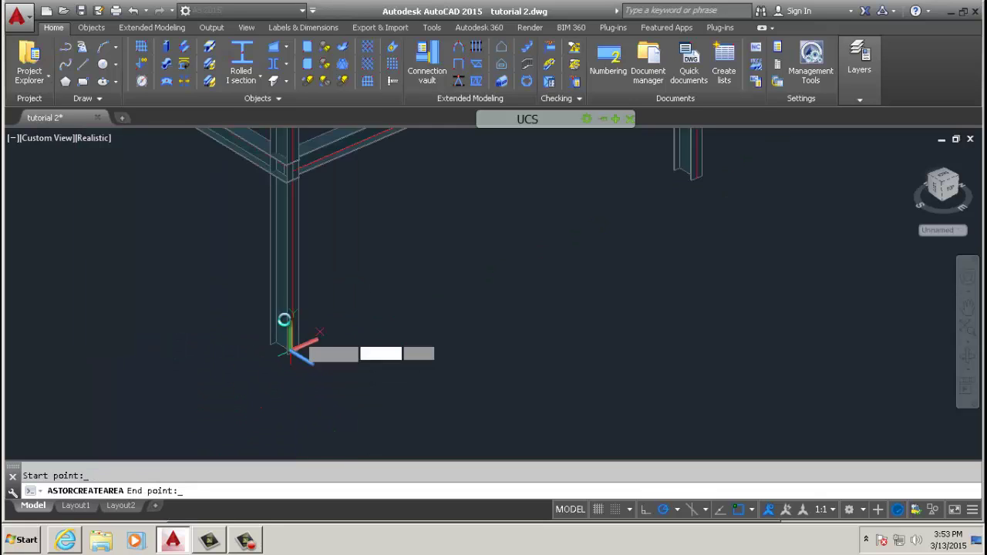
{"action": "scroll", "coordinate": [346, 273], "scroll_direction": "down", "scroll_amount": 2}
{"action": "scroll", "coordinate": [329, 275], "scroll_direction": "up", "scroll_amount": 8}
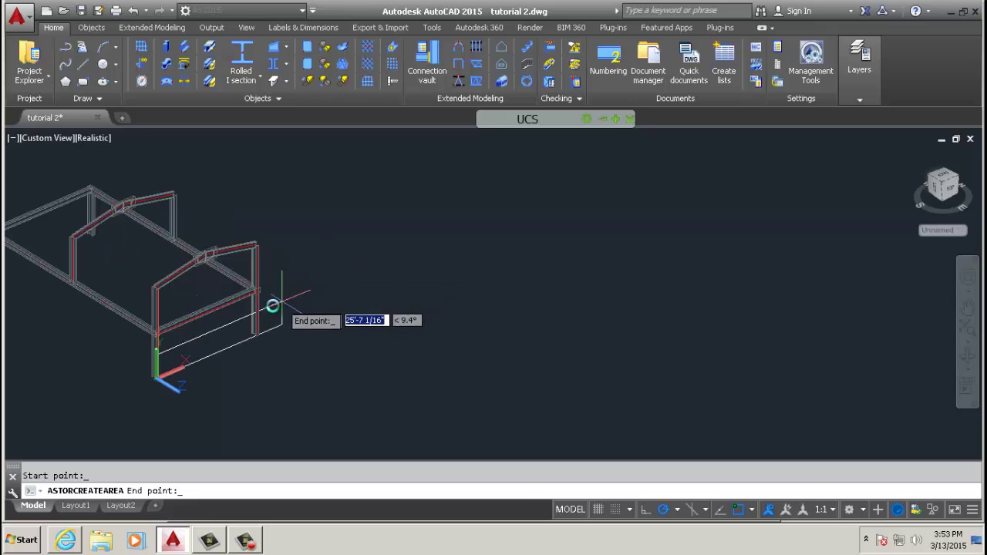
{"action": "scroll", "coordinate": [241, 296], "scroll_direction": "up", "scroll_amount": 10}
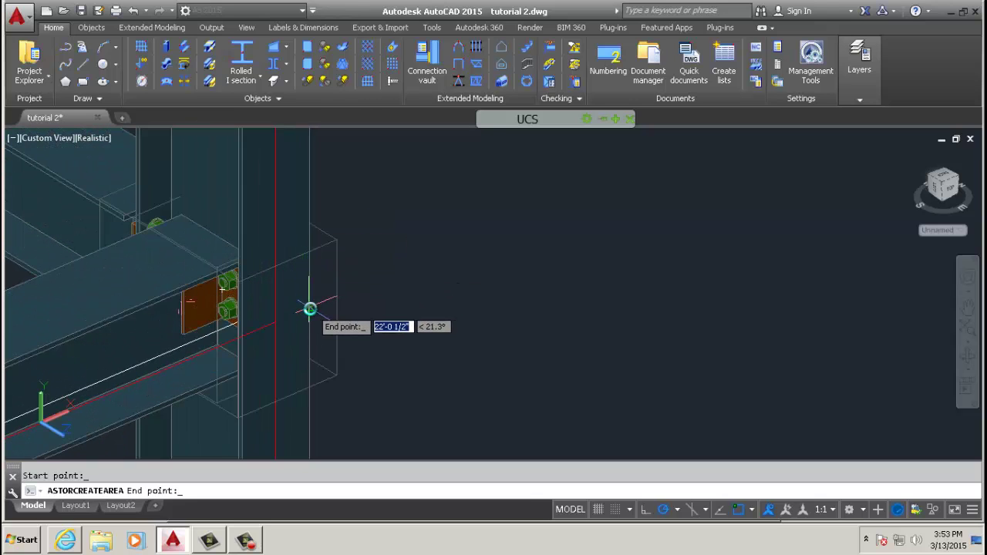
{"action": "left_click", "coordinate": [310, 309]}
{"action": "scroll", "coordinate": [445, 269], "scroll_direction": "down", "scroll_amount": 10}
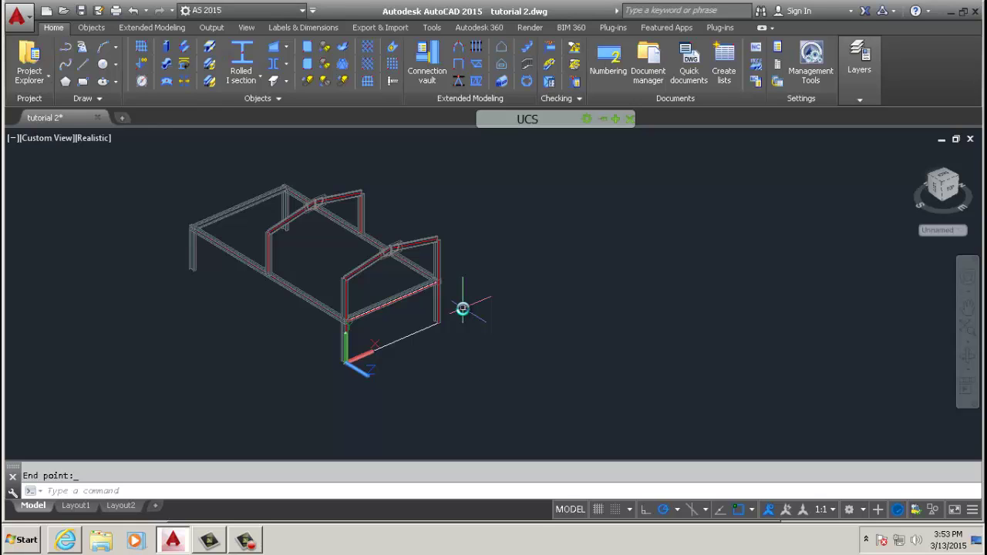
- Draw an upright door-shaped rectangle on the cladding area's lower edge, starting about 10' along X from the UCS origin
{"action": "scroll", "coordinate": [424, 335], "scroll_direction": "up", "scroll_amount": 5}
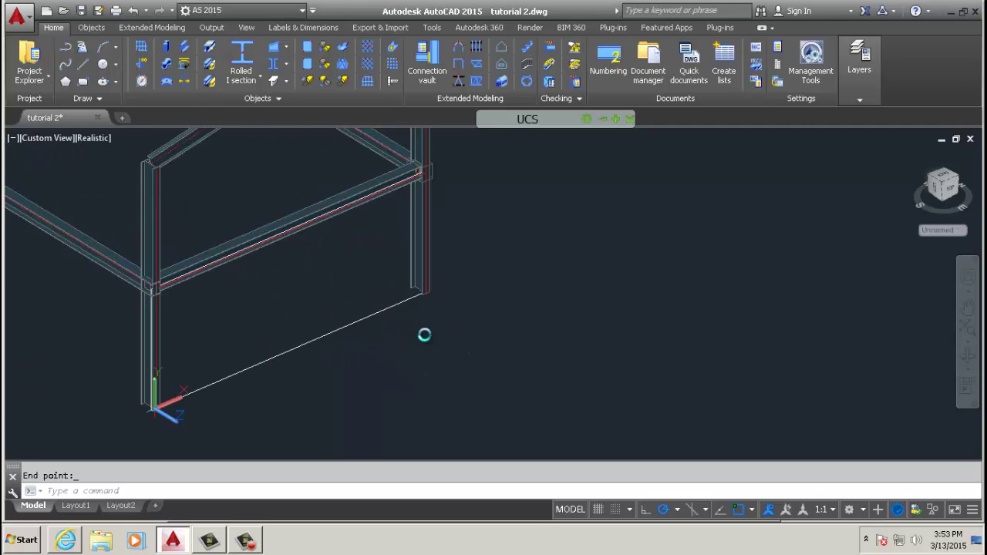
{"action": "middle_click_drag", "start_coordinate": [346, 352], "coordinate": [350, 379]}
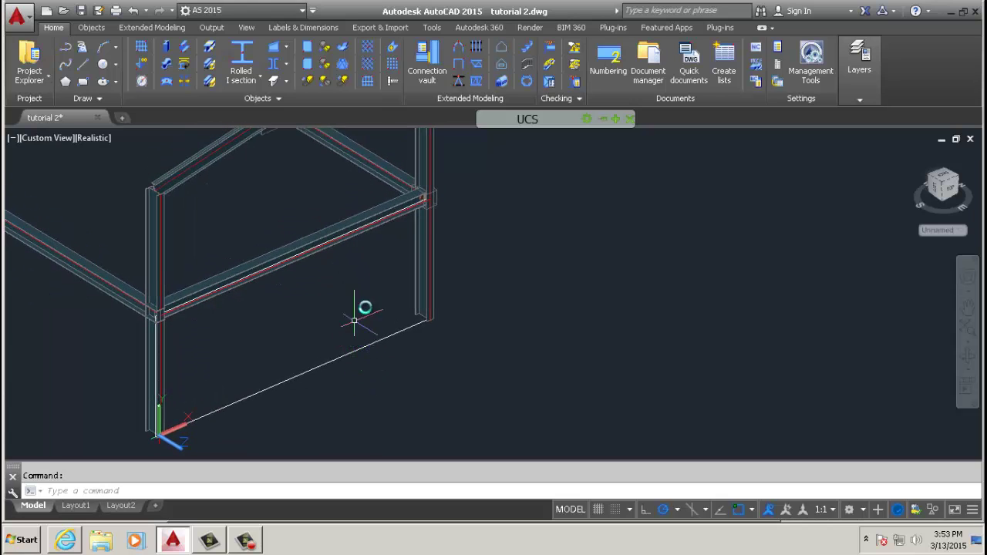
{"action": "scroll", "coordinate": [334, 304], "scroll_direction": "down", "scroll_amount": 2}
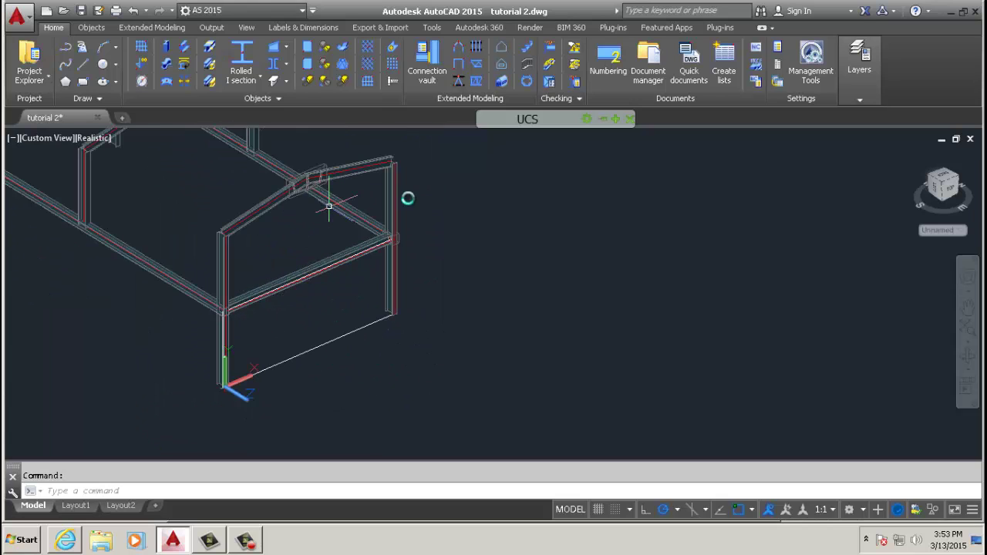
{"action": "left_click", "coordinate": [81, 82]}
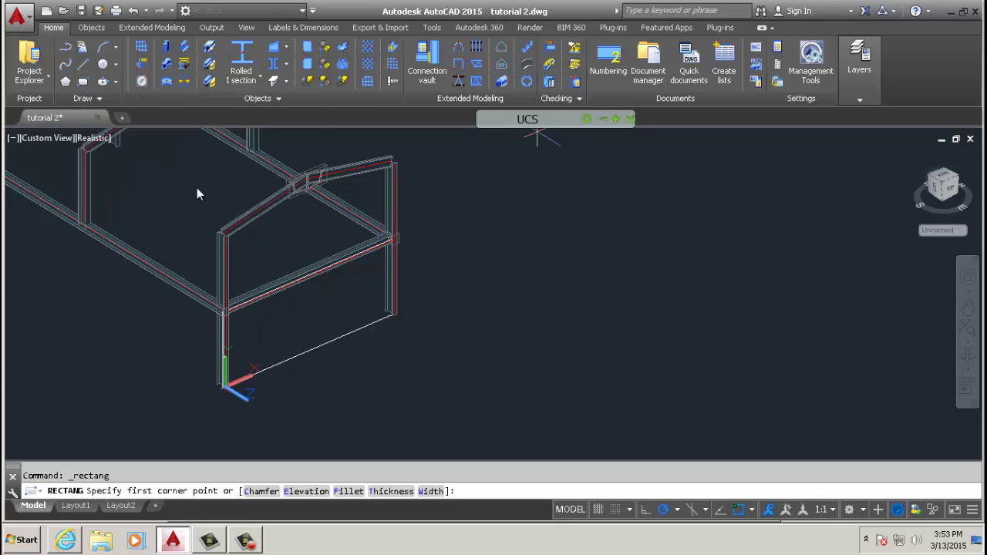
{"action": "scroll", "coordinate": [308, 349], "scroll_direction": "up", "scroll_amount": 3}
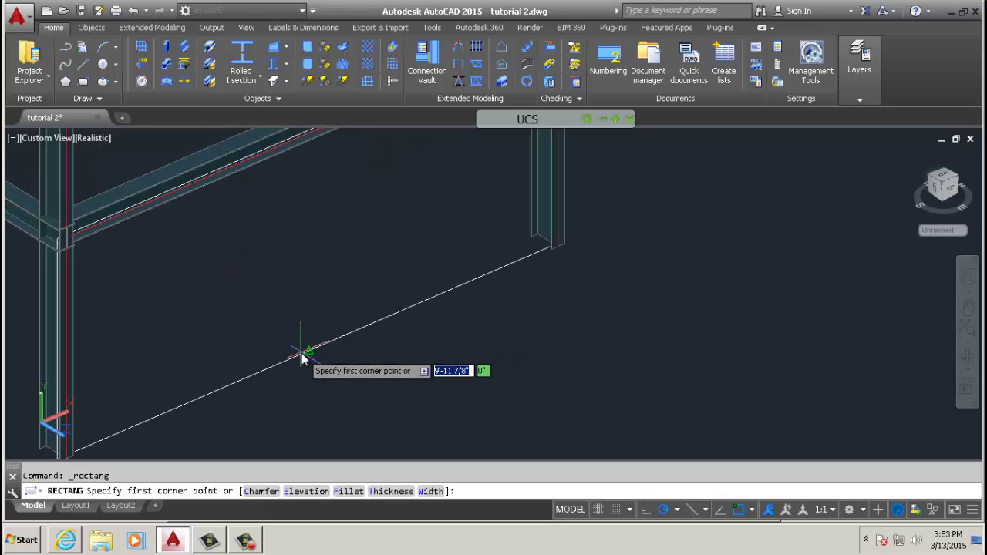
{"action": "left_click", "coordinate": [309, 351]}
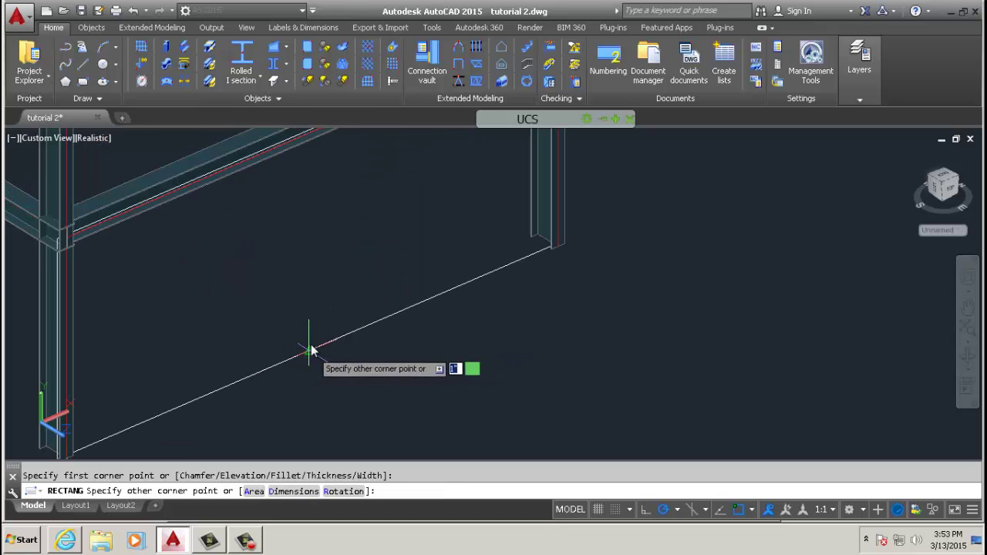
{"action": "left_click", "coordinate": [368, 210]}
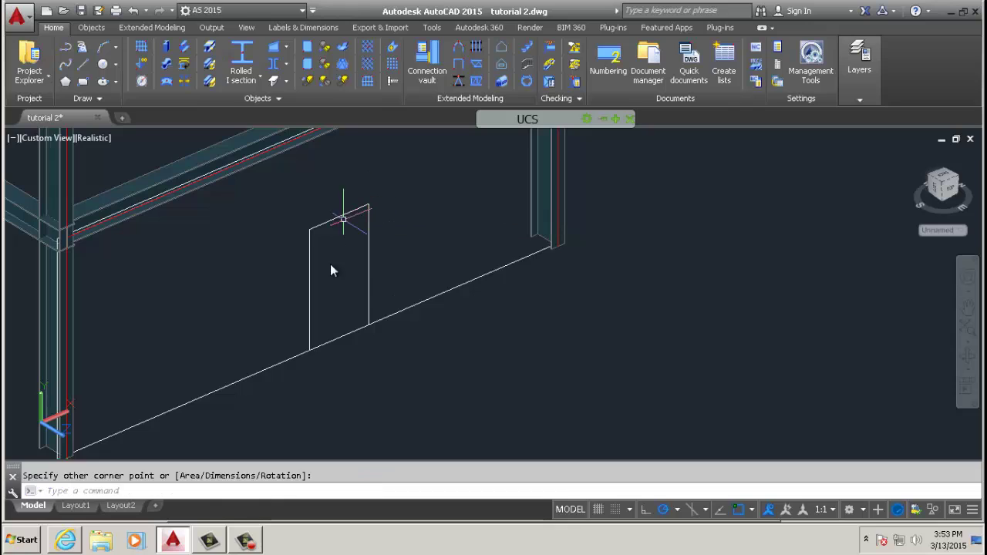
{"action": "left_click", "coordinate": [502, 65]}
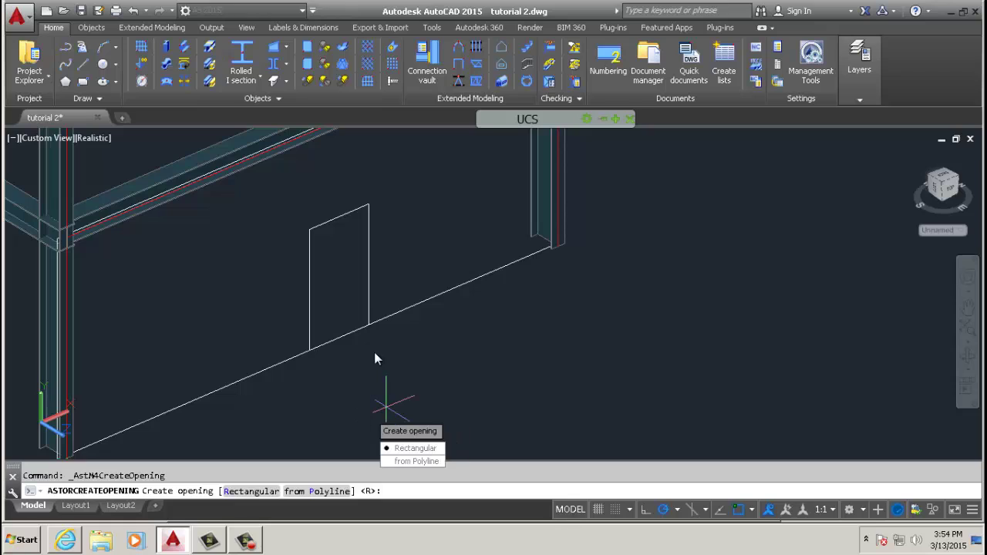
{"action": "left_click", "coordinate": [409, 461]}
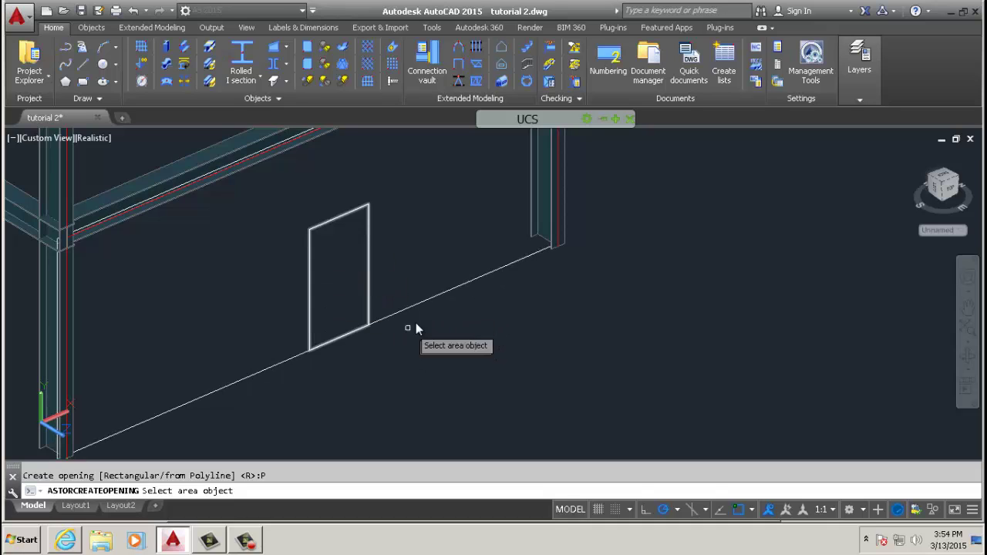
{"action": "left_click", "coordinate": [429, 303]}
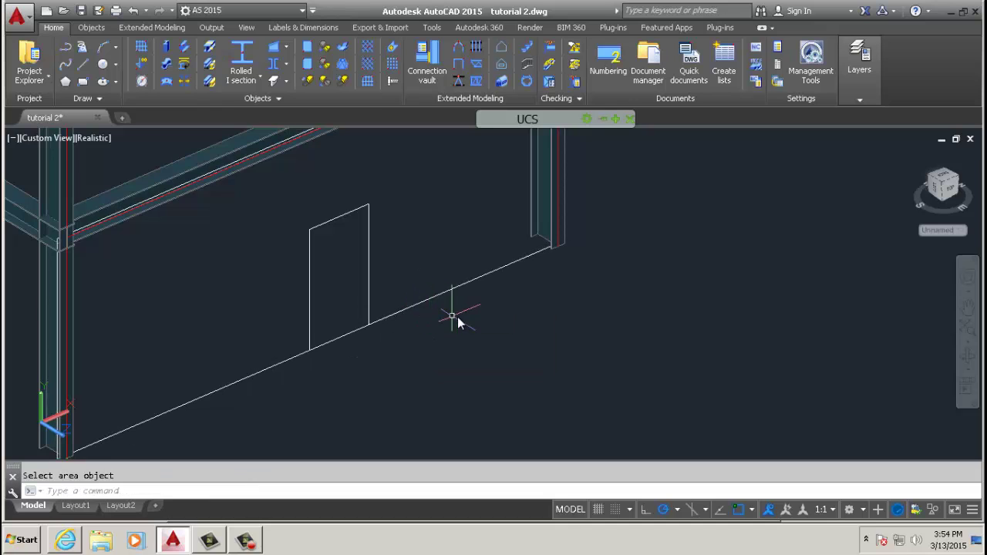
{"action": "key", "text": "Escape"}
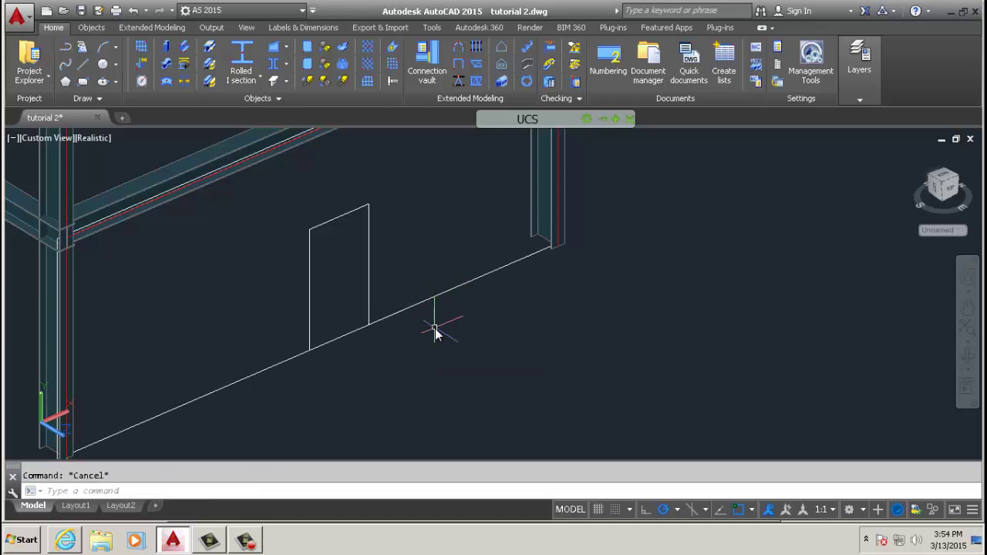
- Create an opening in the cladding area from the door rectangle's polyline, deleting the original polyline
{"action": "left_click", "coordinate": [501, 70]}
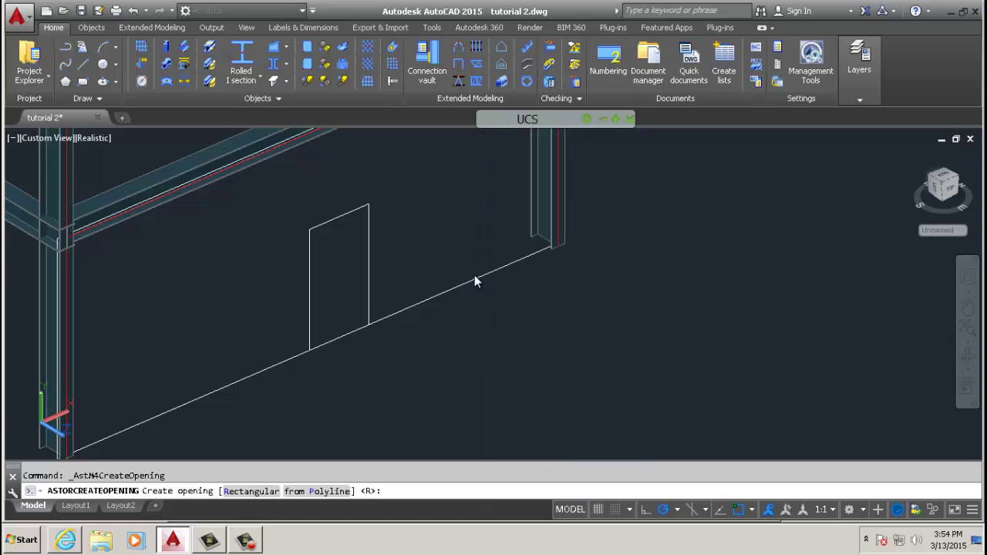
{"action": "left_click", "coordinate": [519, 325]}
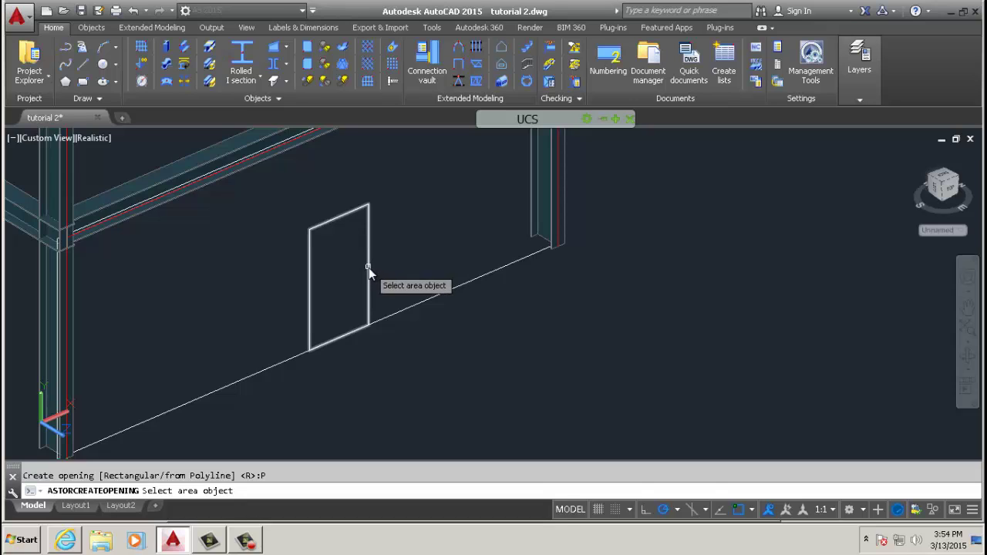
{"action": "left_click", "coordinate": [399, 313]}
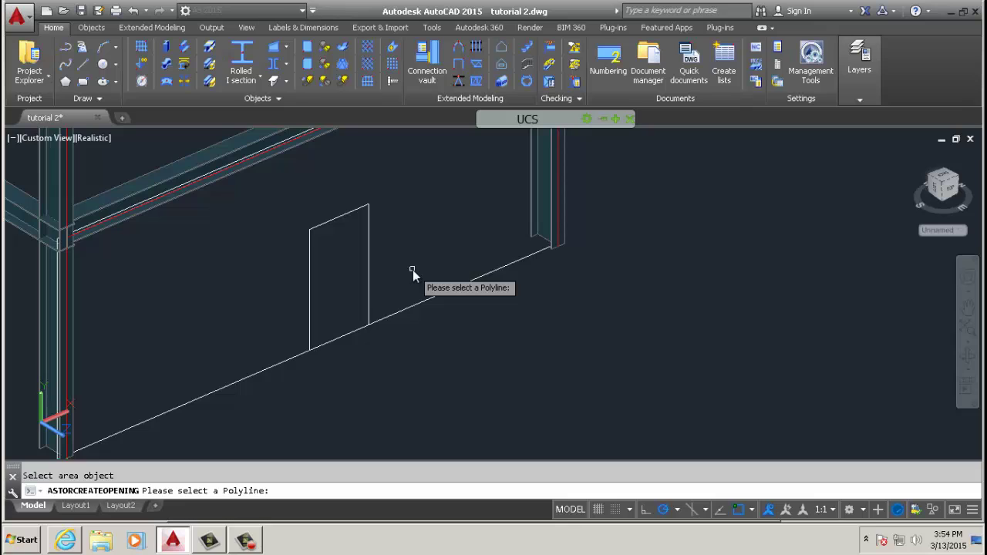
{"action": "left_click", "coordinate": [341, 217]}
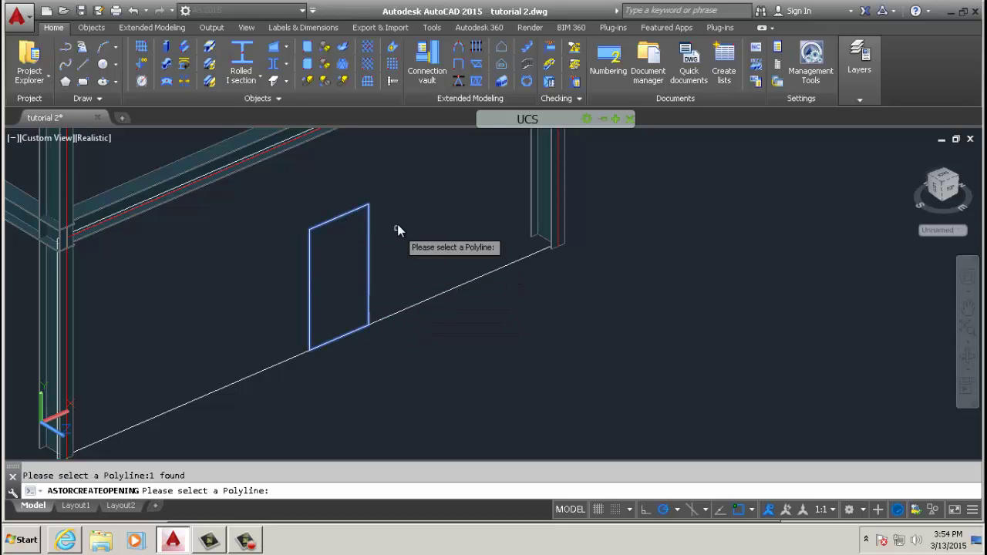
{"action": "key", "text": "Return"}
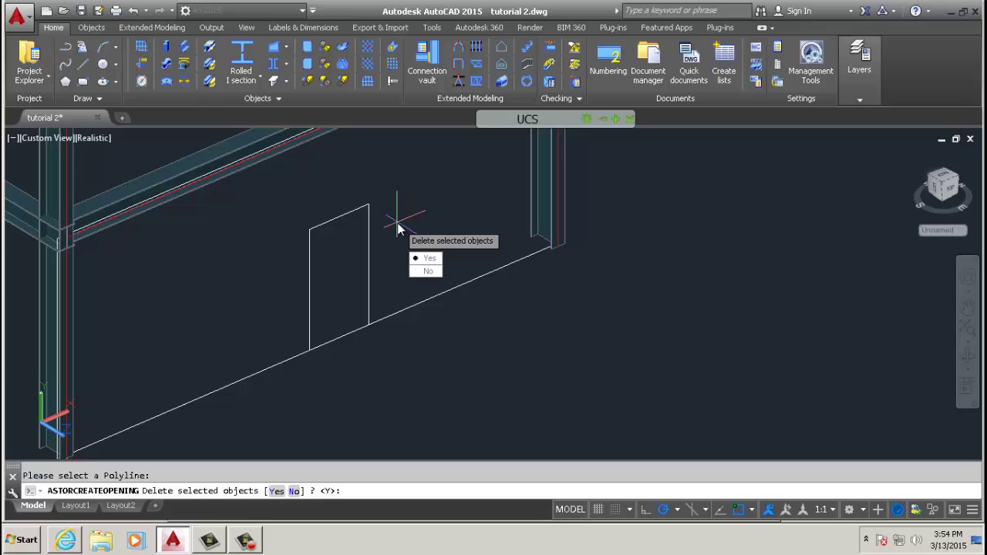
{"action": "left_click", "coordinate": [429, 259]}
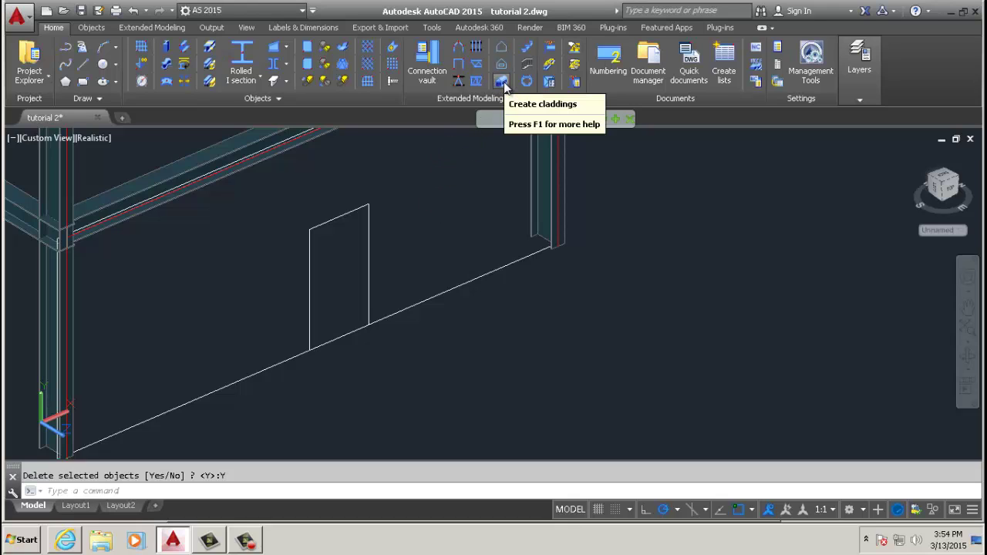
- Create claddings on the defined area of the gable frame and move the cladding properties dialog nearer the middle of the drawing
{"action": "left_click", "coordinate": [502, 82]}
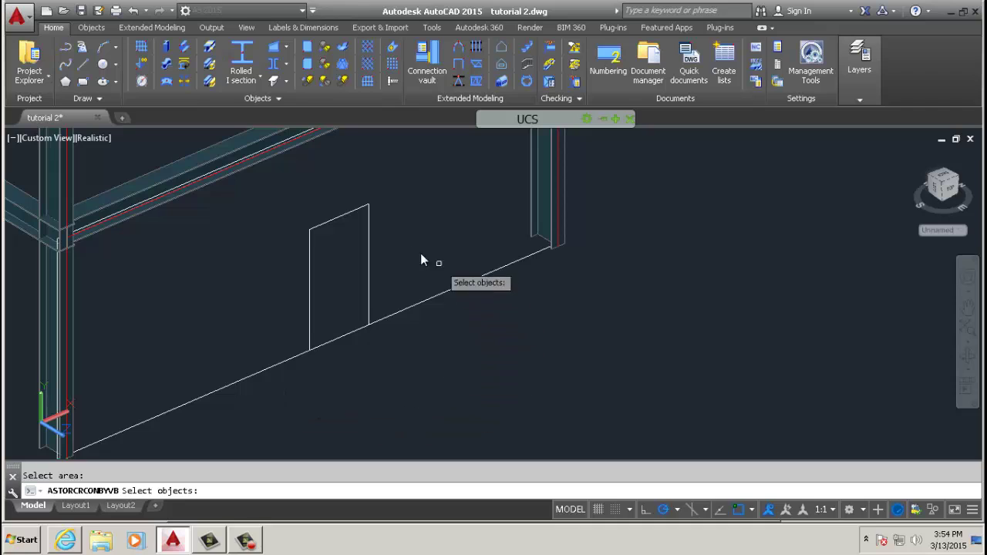
{"action": "left_click", "coordinate": [422, 301]}
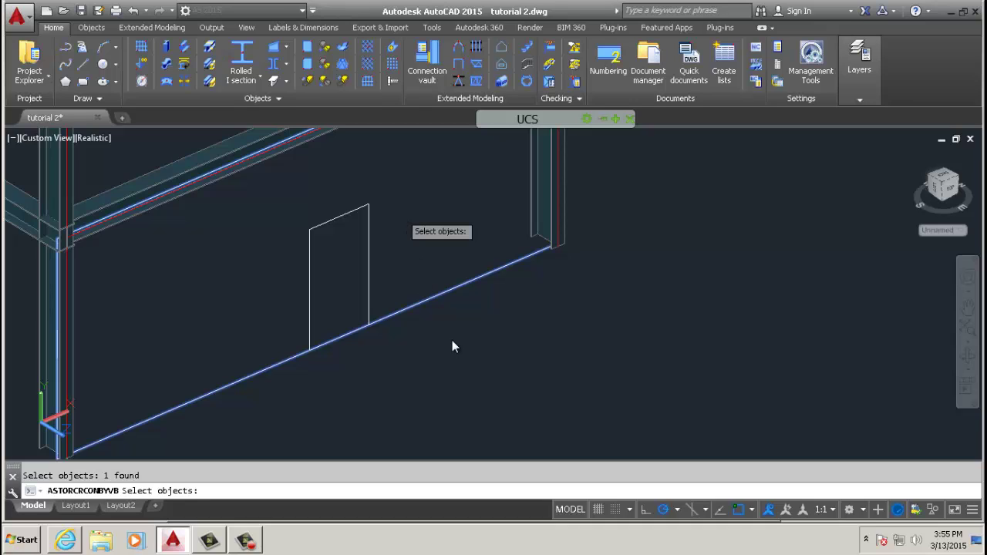
{"action": "key", "text": "Return"}
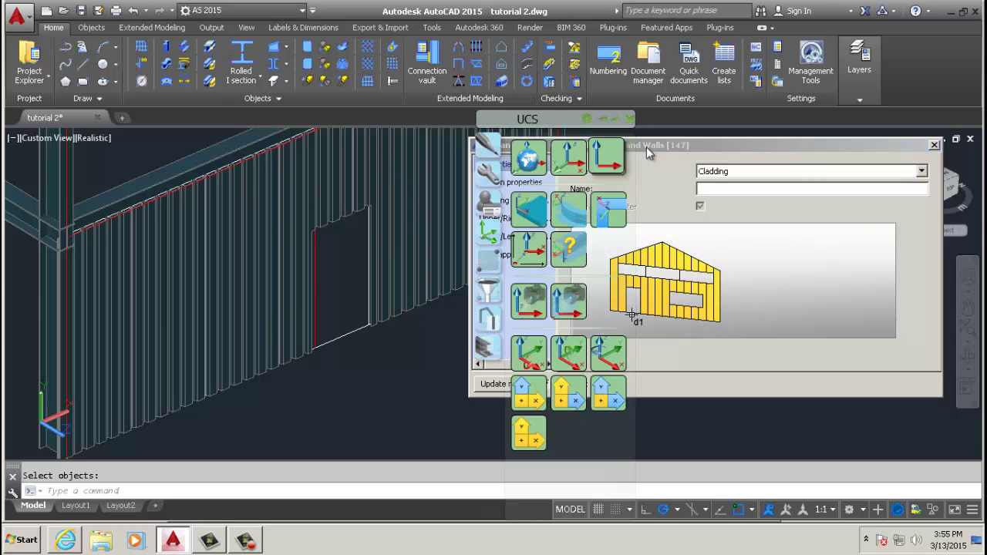
{"action": "left_click_drag", "start_coordinate": [654, 146], "coordinate": [463, 173]}
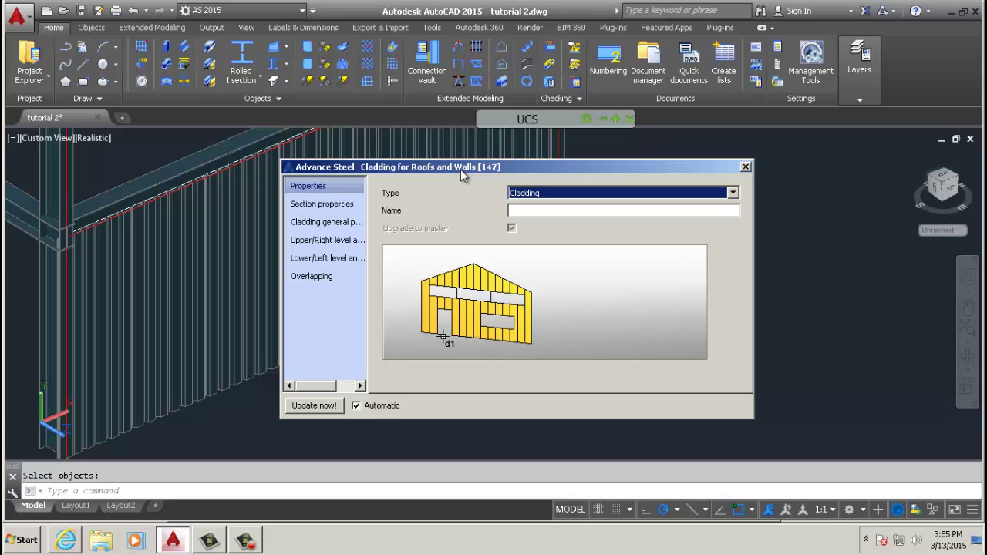
- Review the cladding's type, section, general, upper and lower level, and overlapping settings, and close its properties dialog
{"action": "left_click", "coordinate": [316, 206]}
{"action": "left_click", "coordinate": [340, 187]}
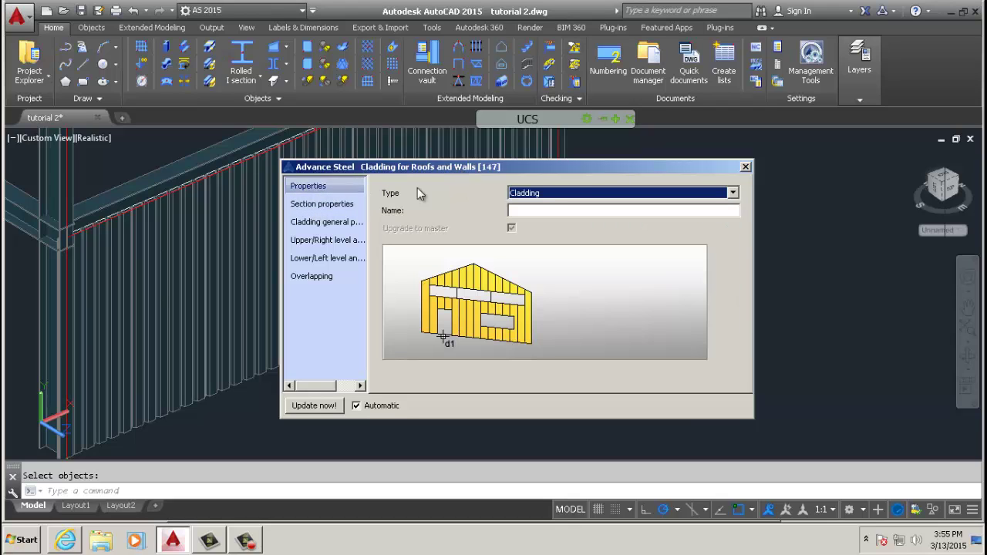
{"action": "left_click", "coordinate": [590, 194]}
{"action": "left_click", "coordinate": [580, 199]}
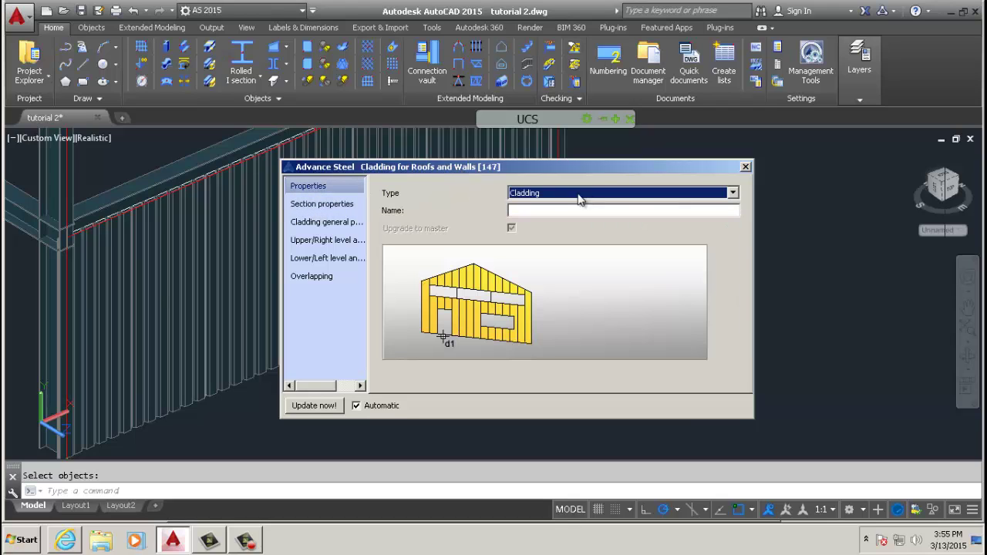
{"action": "left_click", "coordinate": [341, 206]}
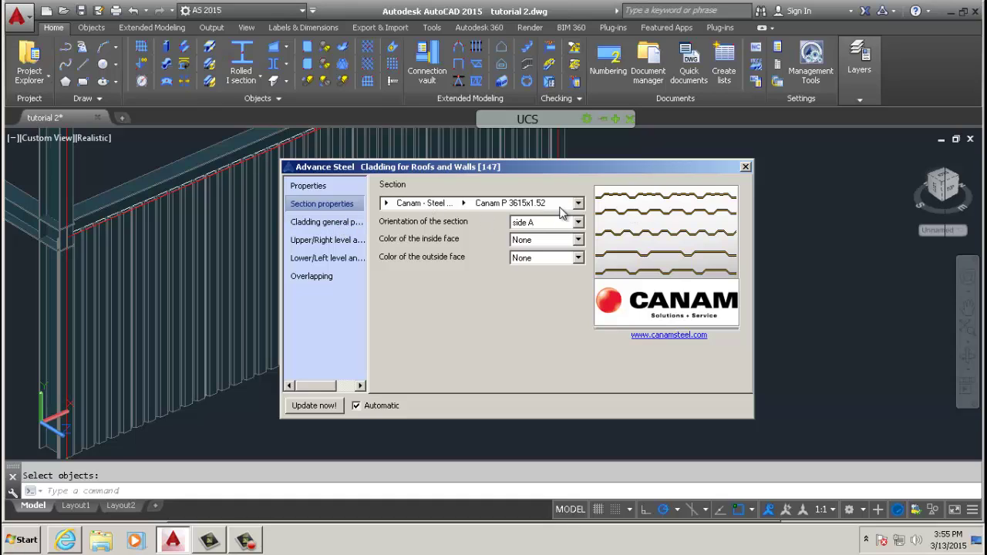
{"action": "left_click", "coordinate": [325, 222]}
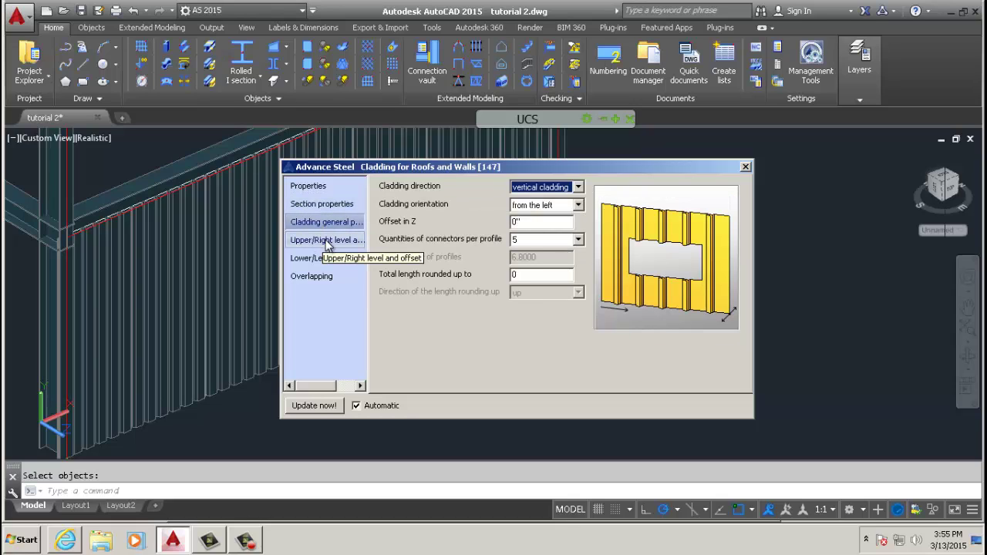
{"action": "left_click", "coordinate": [332, 242]}
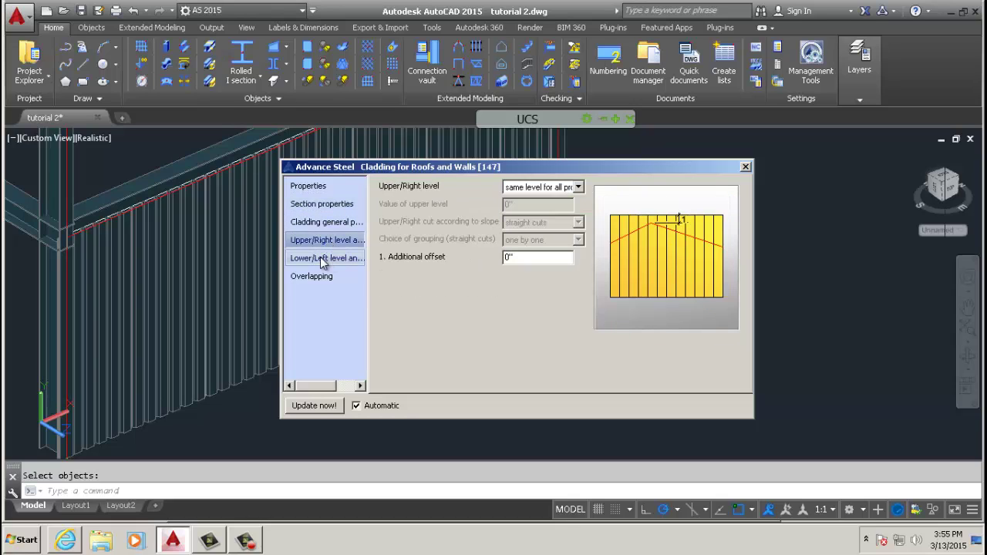
{"action": "left_click", "coordinate": [320, 258]}
{"action": "left_click", "coordinate": [321, 277]}
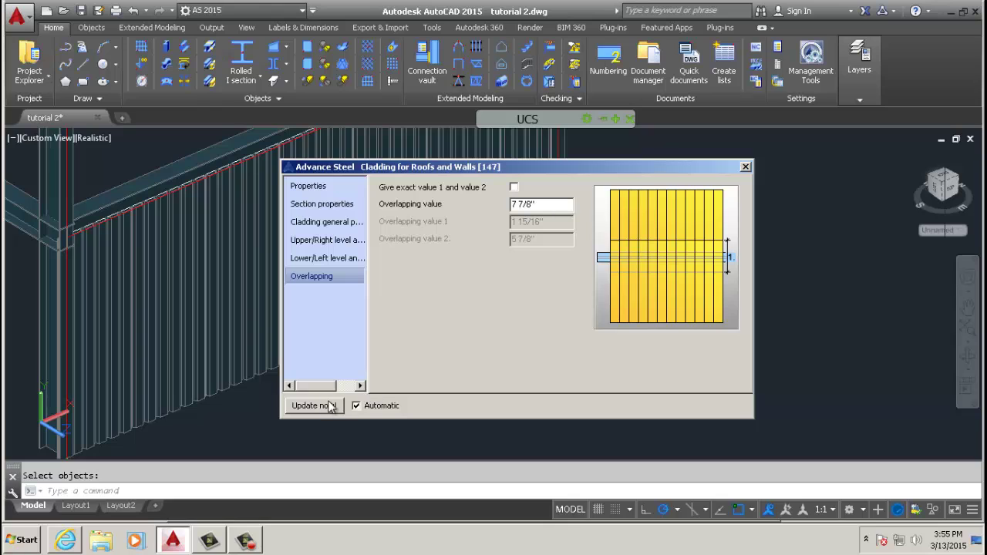
{"action": "left_click", "coordinate": [745, 166]}
- Examine the cladding panels around the door opening and along the columns and connecting beam of the gable frame
{"action": "scroll", "coordinate": [309, 277], "scroll_direction": "down", "scroll_amount": 3}
{"action": "scroll", "coordinate": [200, 260], "scroll_direction": "up", "scroll_amount": 1}
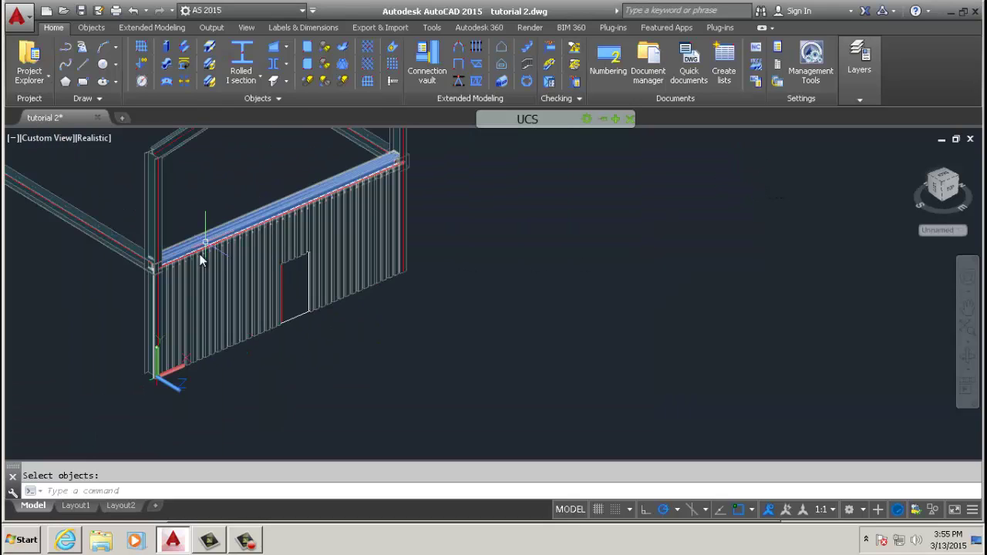
{"action": "scroll", "coordinate": [430, 324], "scroll_direction": "down", "scroll_amount": 2}
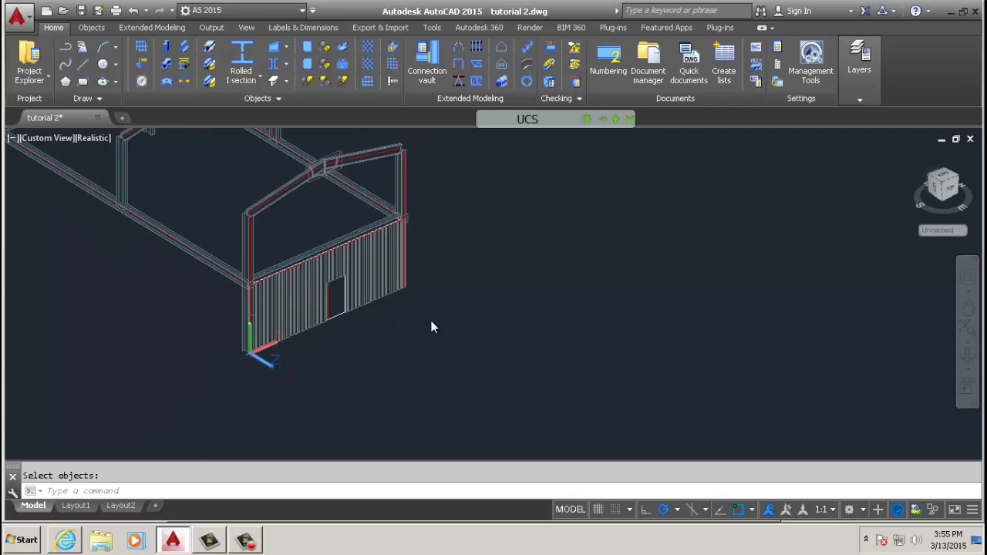
{"action": "scroll", "coordinate": [366, 286], "scroll_direction": "up", "scroll_amount": 3}
{"action": "scroll", "coordinate": [396, 375], "scroll_direction": "down", "scroll_amount": 1}
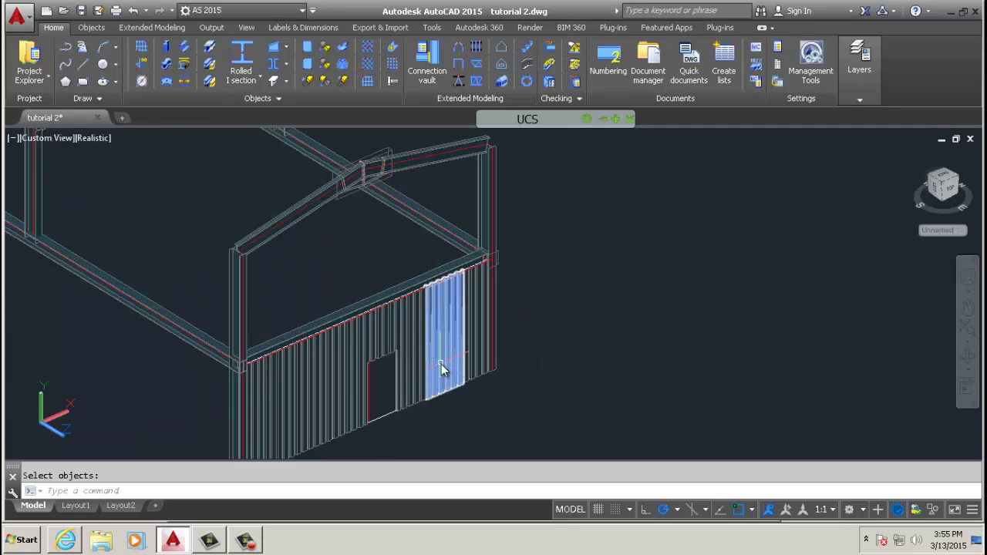
{"action": "scroll", "coordinate": [444, 370], "scroll_direction": "down", "scroll_amount": 2}
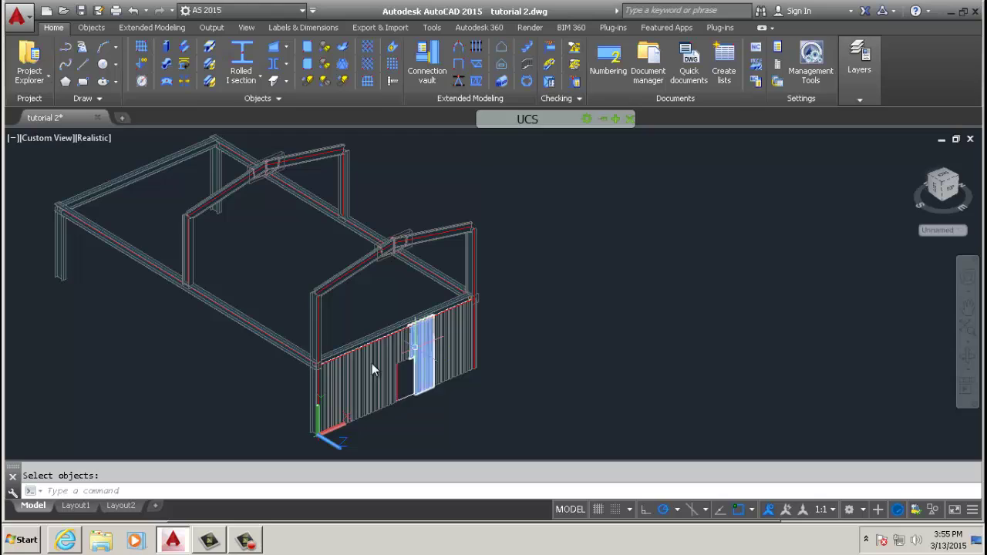
{"action": "scroll", "coordinate": [372, 369], "scroll_direction": "up", "scroll_amount": 4}
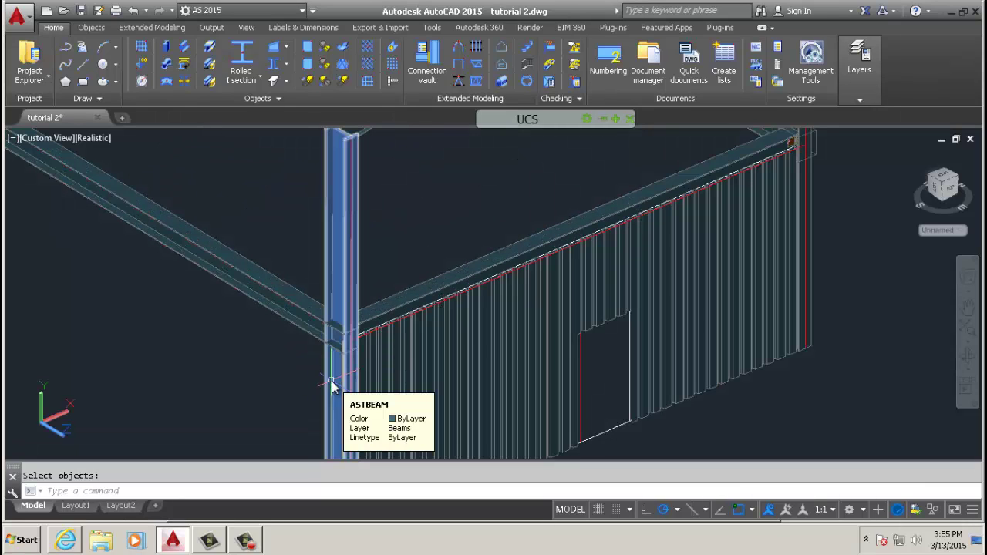